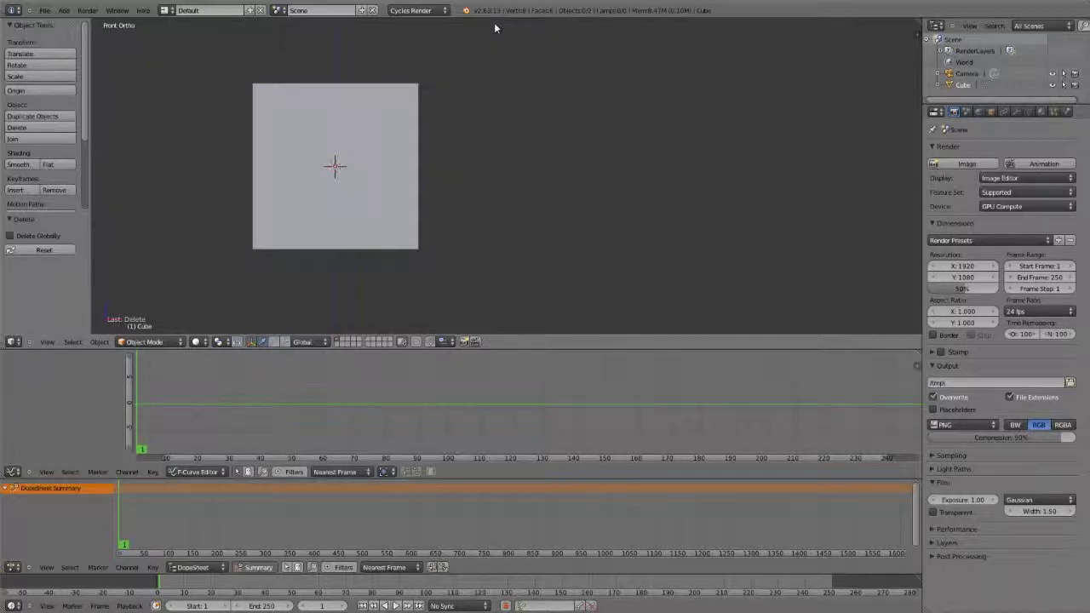
# Step: Select the cube and pan the front view so it sits slightly up and left
pyautogui.rightClick(375, 175)
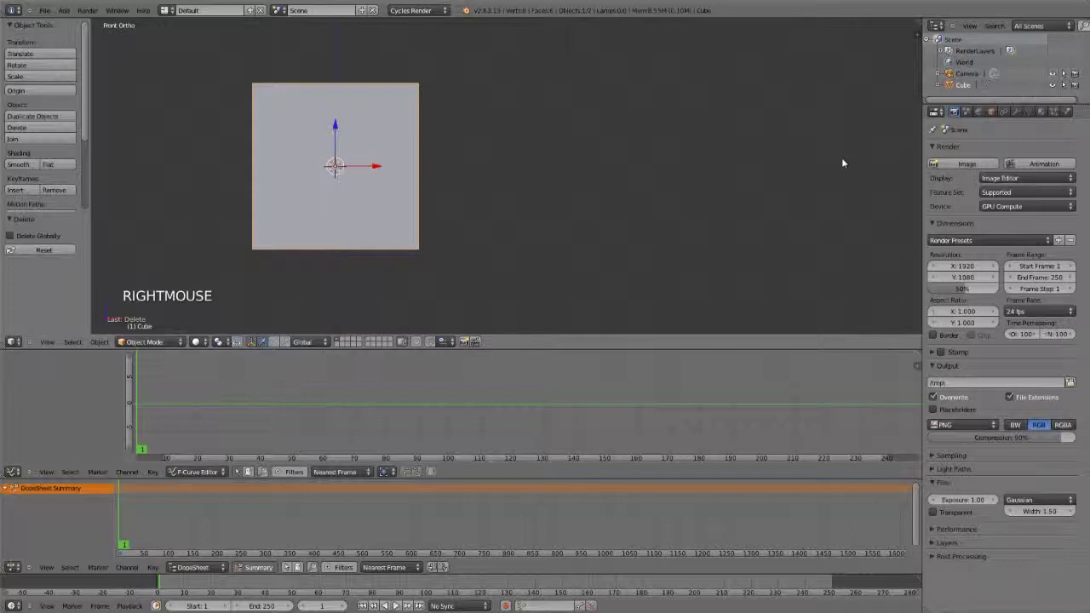
pyautogui.keyDown('shift'); pyautogui.moveTo(624, 220); pyautogui.dragTo(637, 234, button='middle'); pyautogui.keyUp('shift')
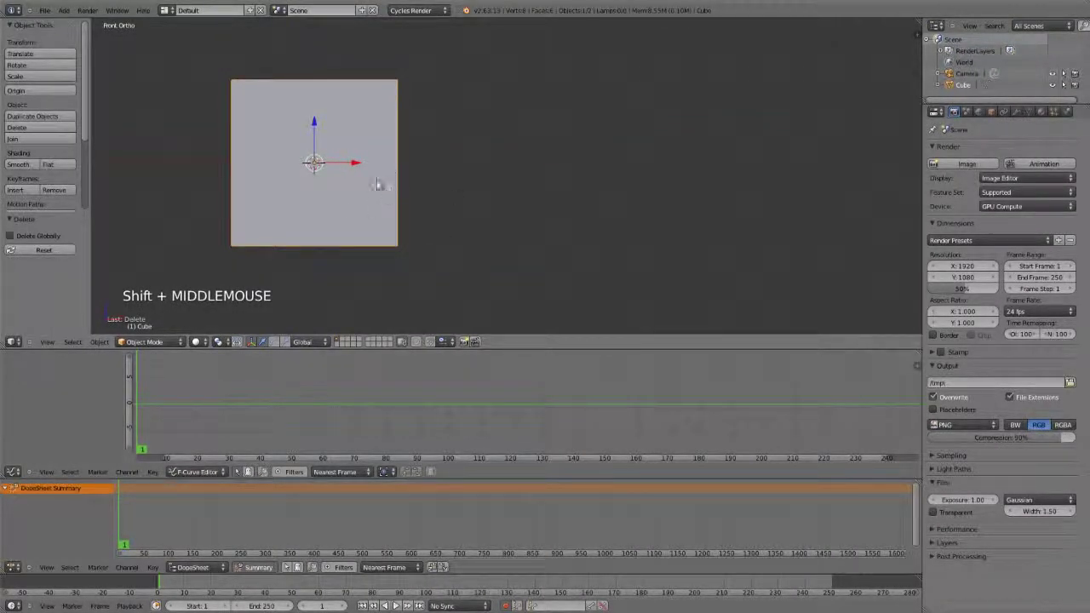
pyautogui.press('g')
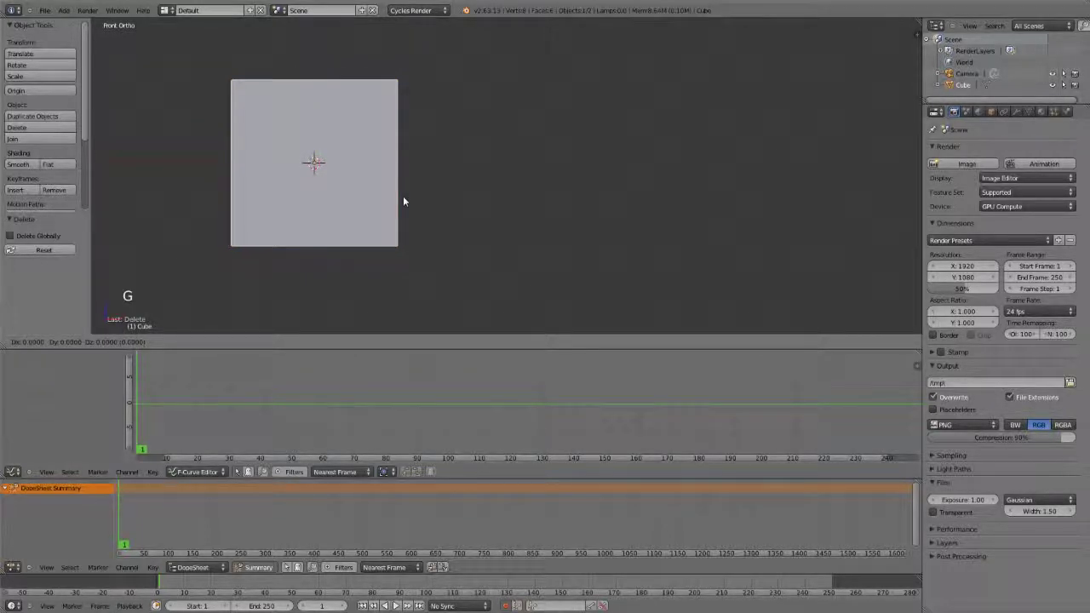
# Step: Record a LocRotScale keyframe at frame 1 and inspect its location, rotation and scale channels
pyautogui.click(403, 201)
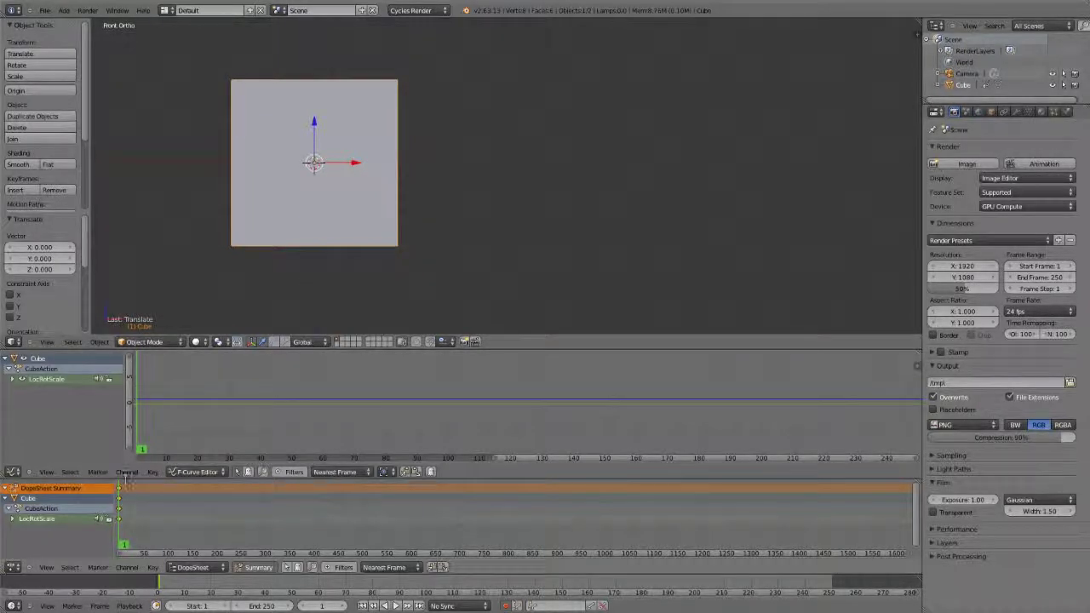
pyautogui.keyDown('ctrl'); pyautogui.hscroll(-3, 122, 500); pyautogui.keyUp('ctrl')
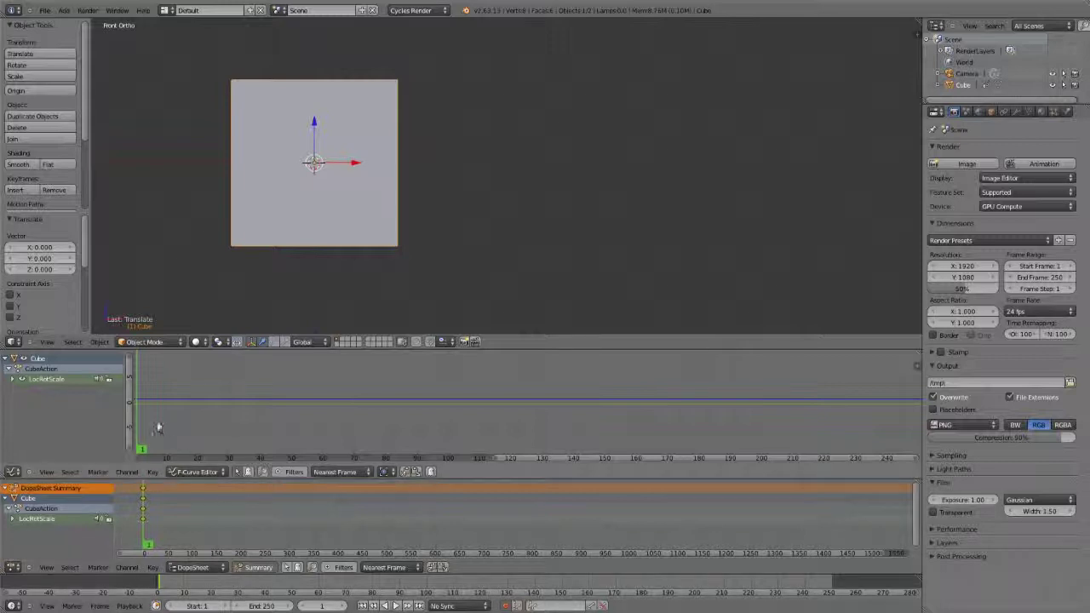
pyautogui.click(13, 521)
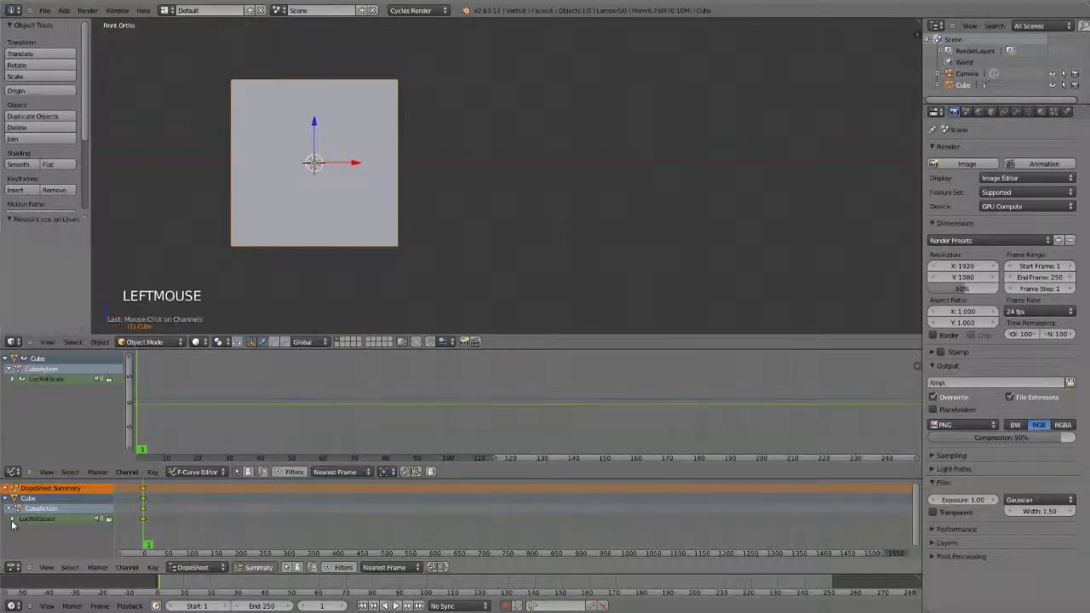
pyautogui.click(13, 521)
pyautogui.scroll(-1, 34, 528)
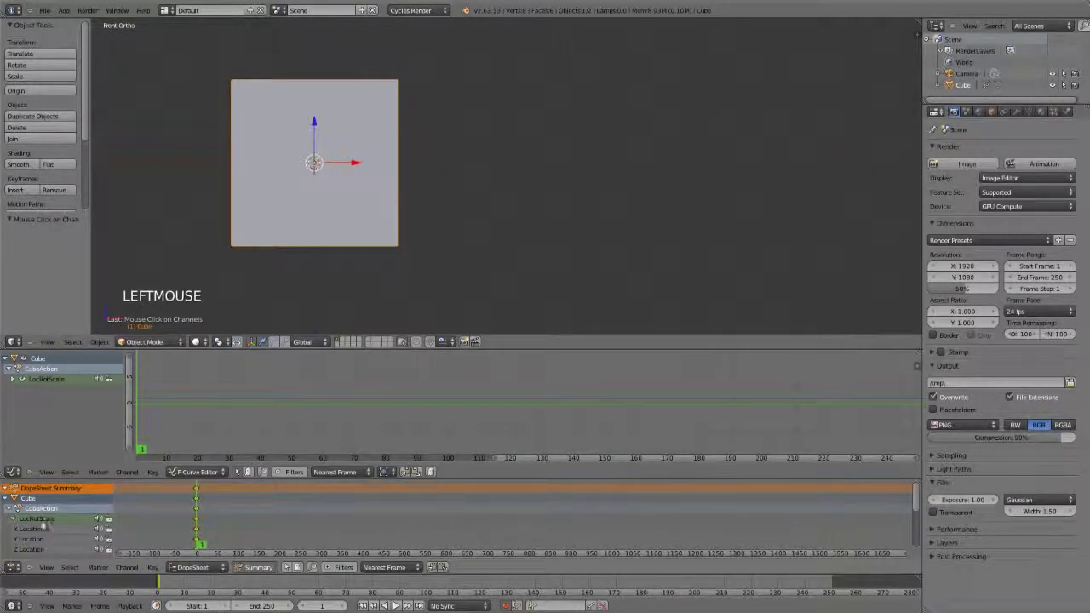
pyautogui.scroll(-5, 30, 532)
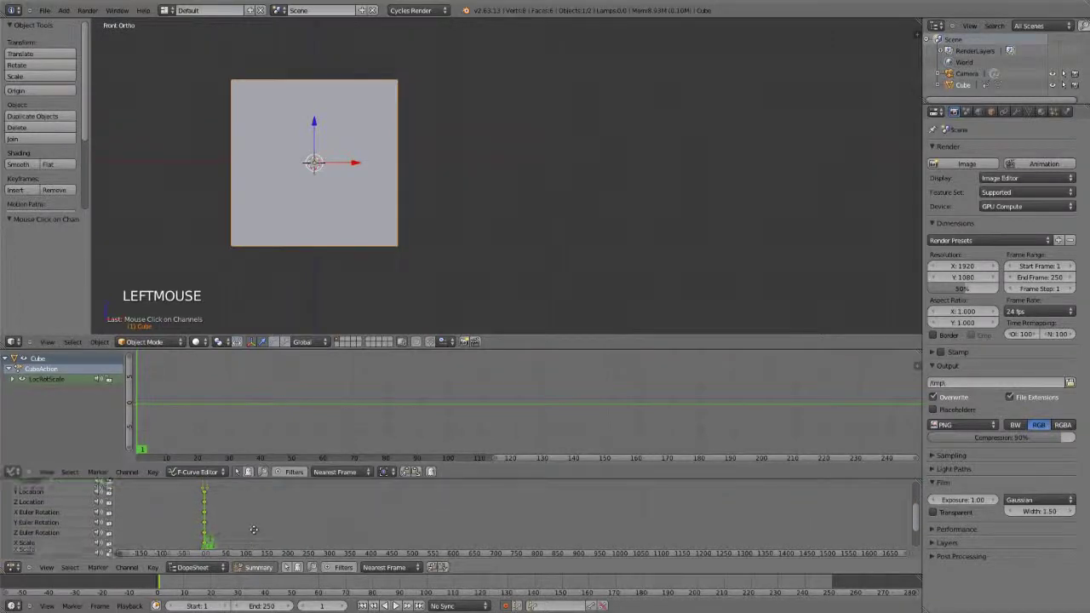
pyautogui.scroll(6, 30, 536)
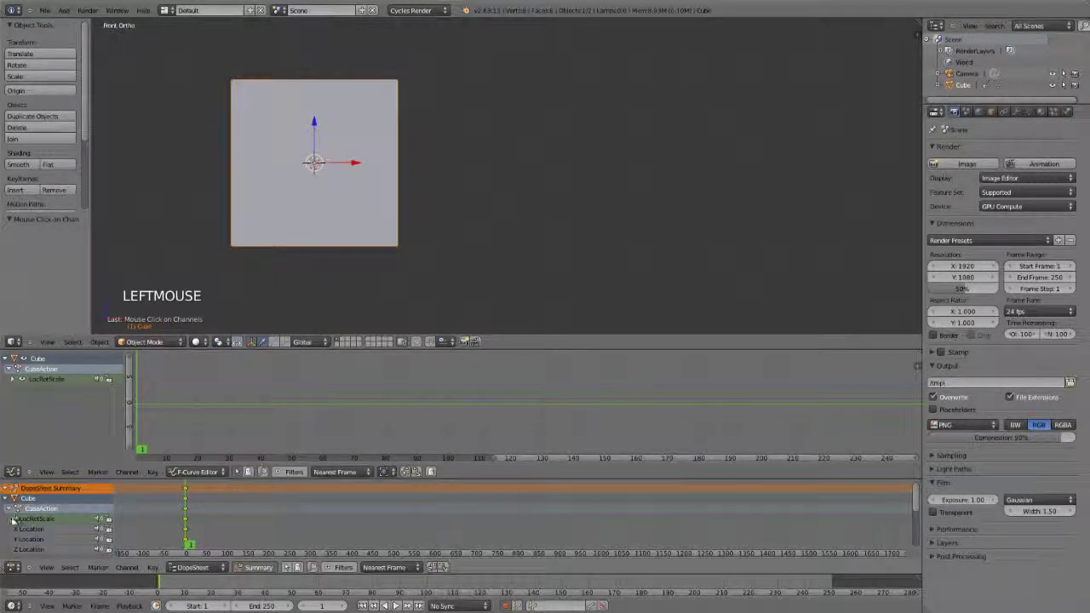
pyautogui.click(12, 519)
pyautogui.click(13, 520)
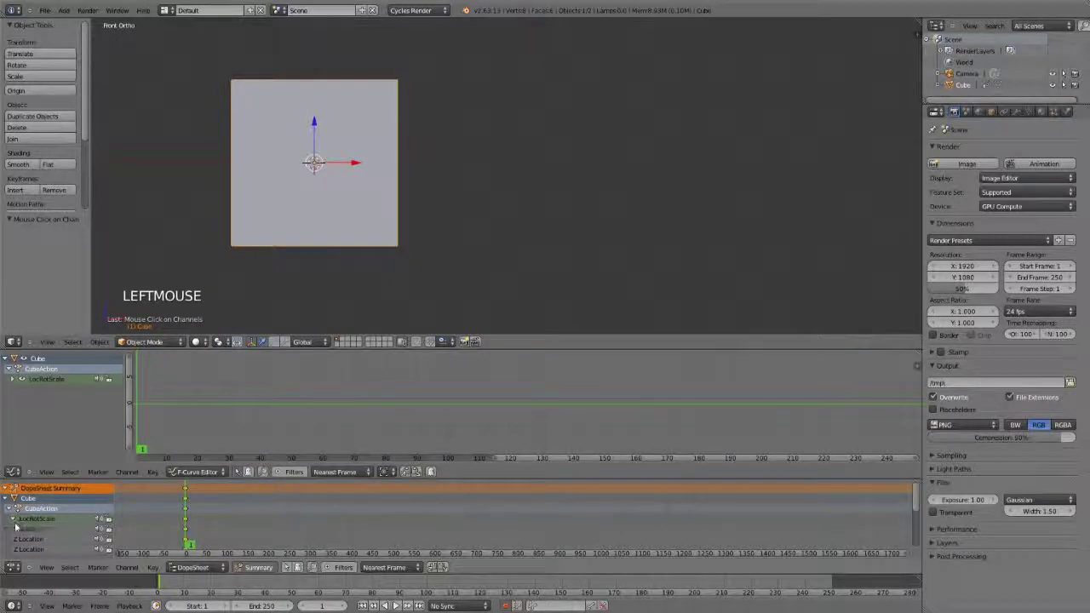
pyautogui.click(14, 522)
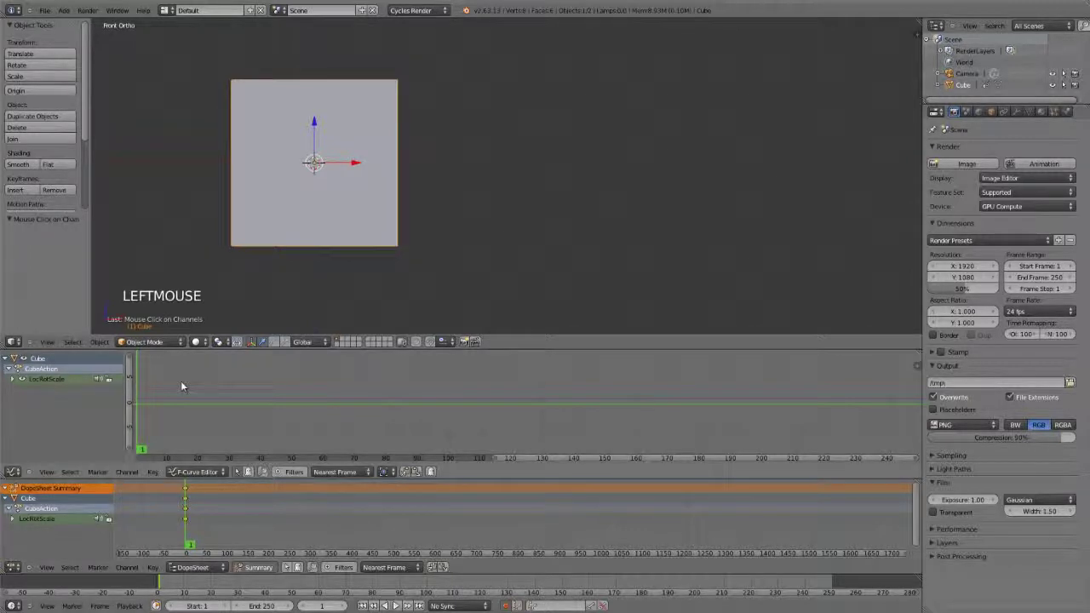
# Step: At frame 89, move the cube along X to 5.753, recording a second keyframe
pyautogui.moveTo(262, 388); pyautogui.dragTo(331, 384, button='middle')
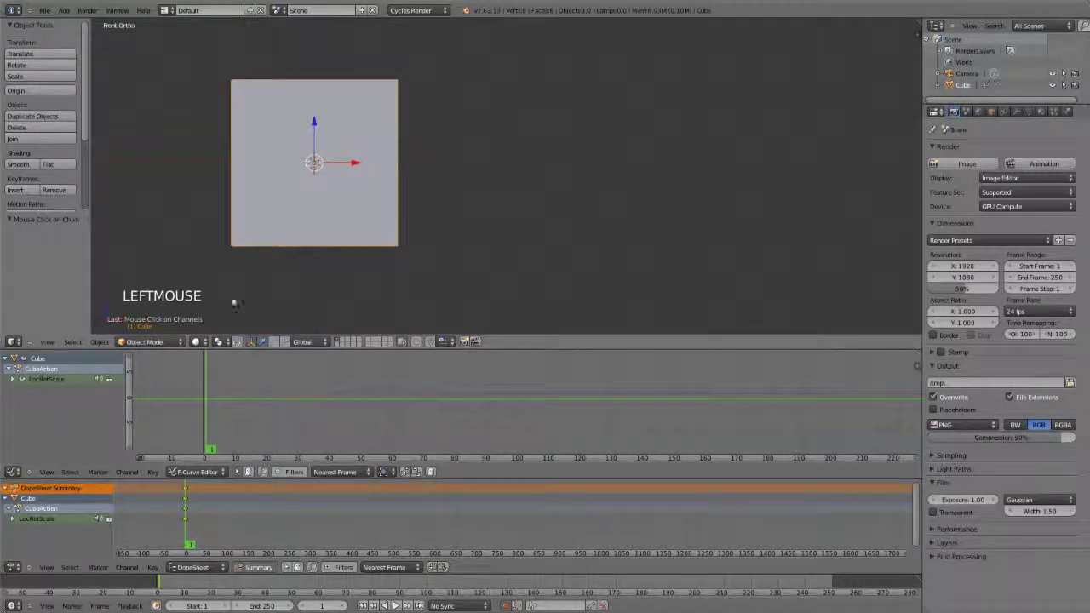
pyautogui.moveTo(175, 588); pyautogui.dragTo(397, 588)
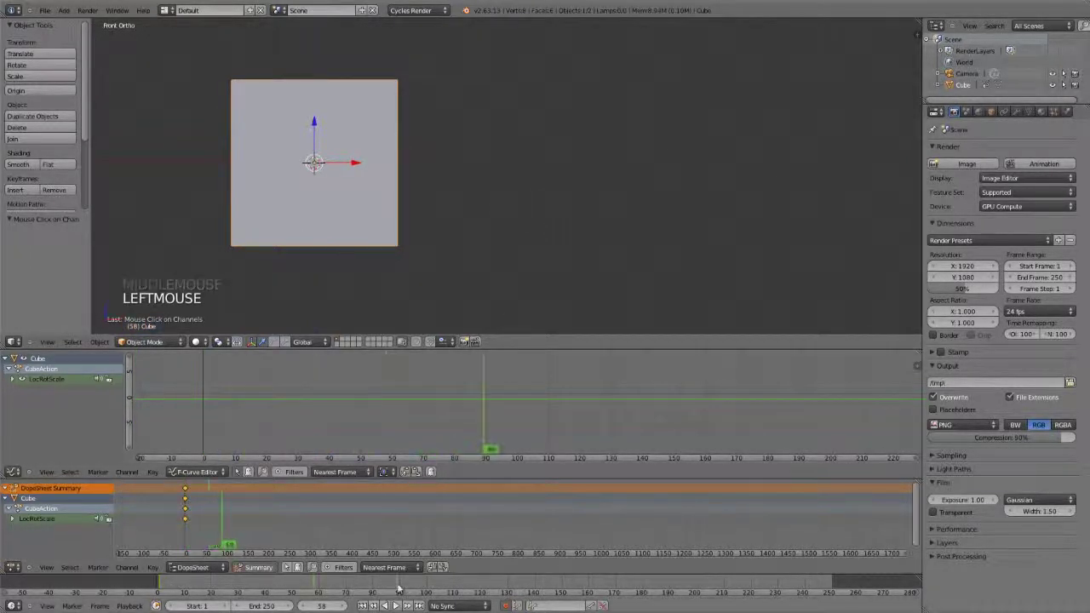
pyautogui.press('g')
pyautogui.press('x')
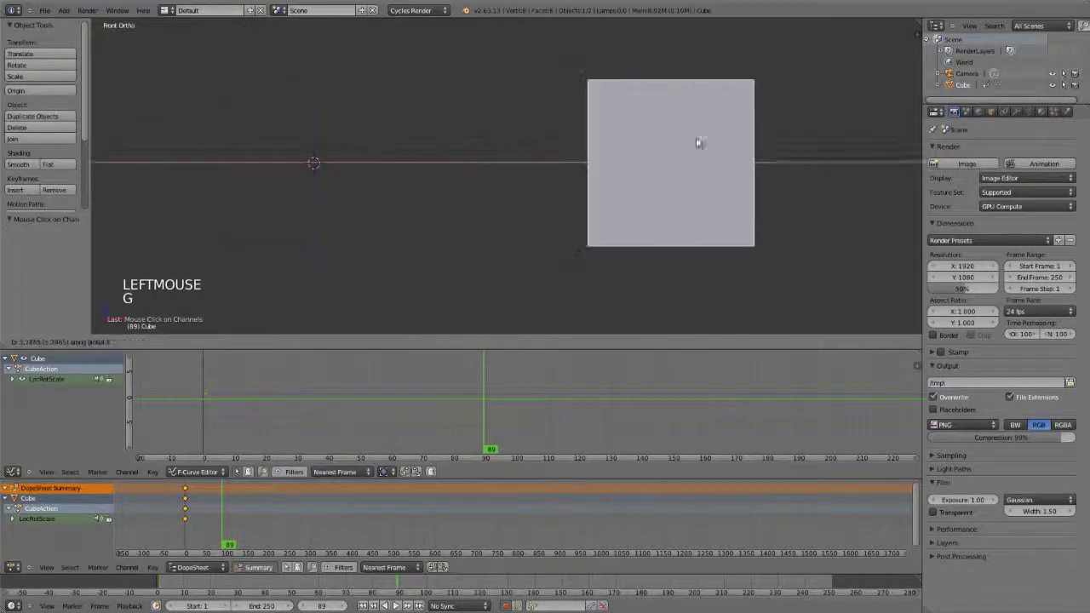
pyautogui.click(762, 139)
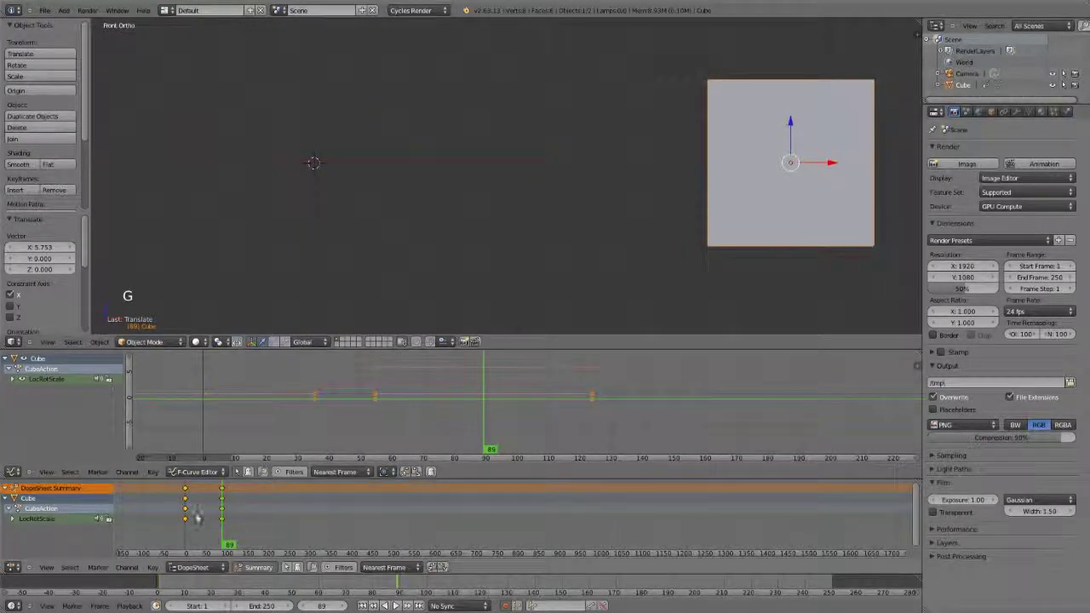
pyautogui.keyDown('ctrl'); pyautogui.scroll(-2, 263, 391); pyautogui.keyUp('ctrl')
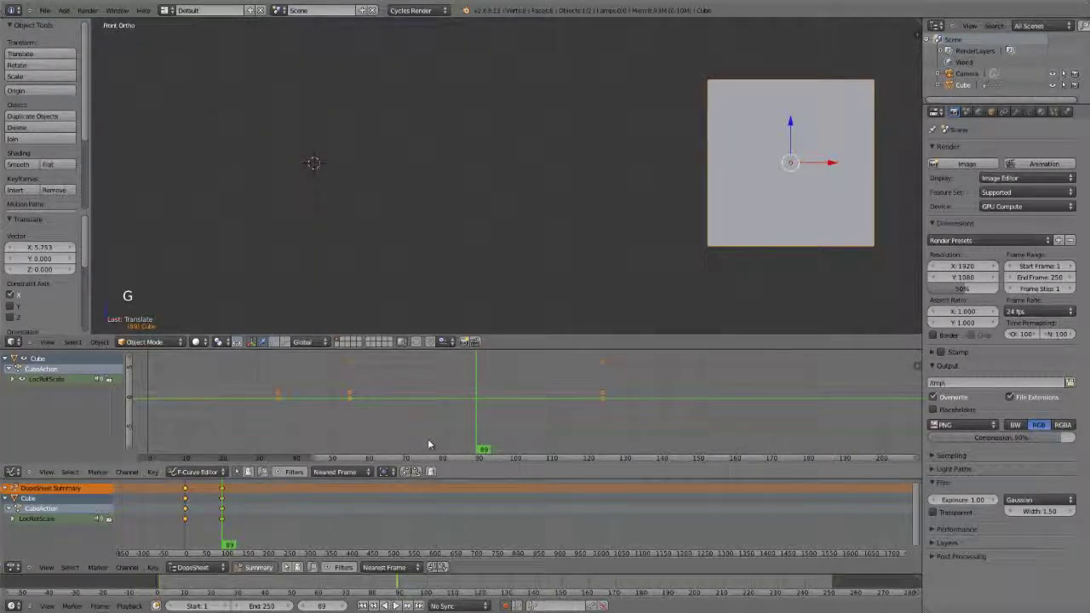
pyautogui.click(44, 10)
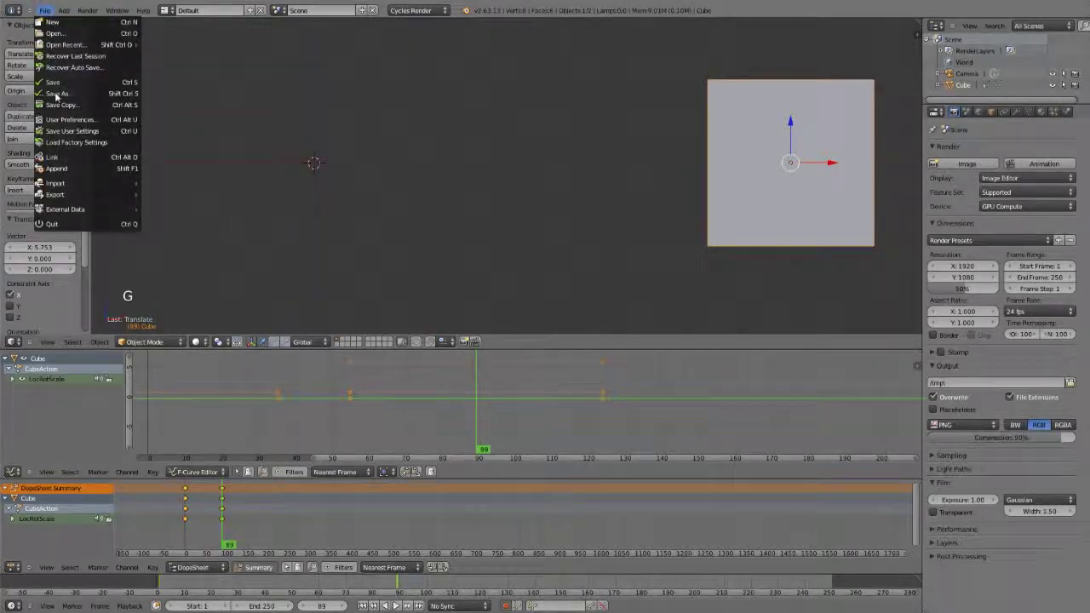
pyautogui.click(67, 119)
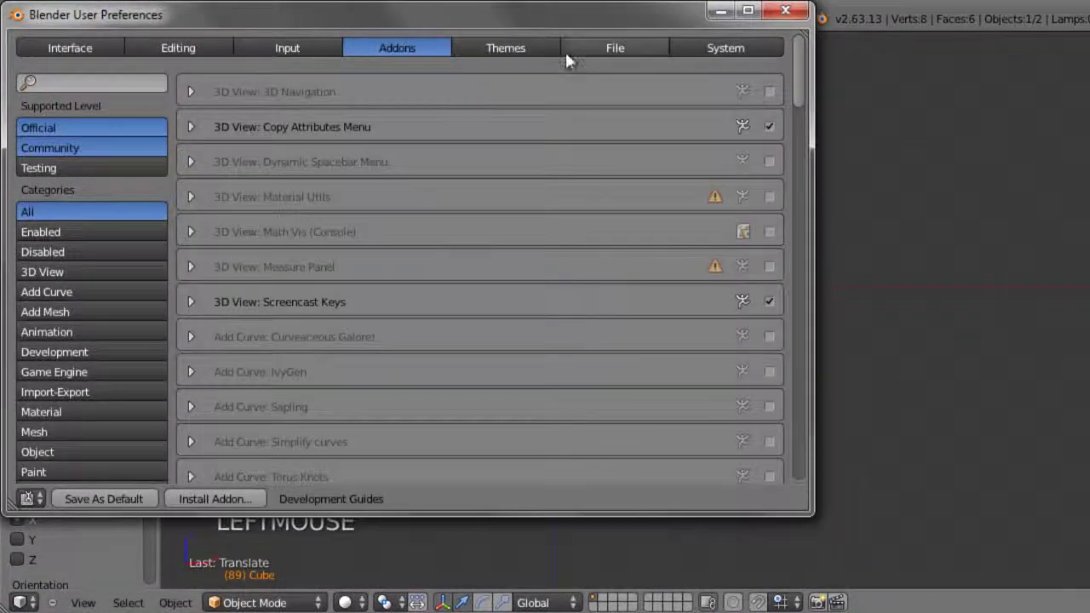
pyautogui.click(750, 49)
pyautogui.click(299, 50)
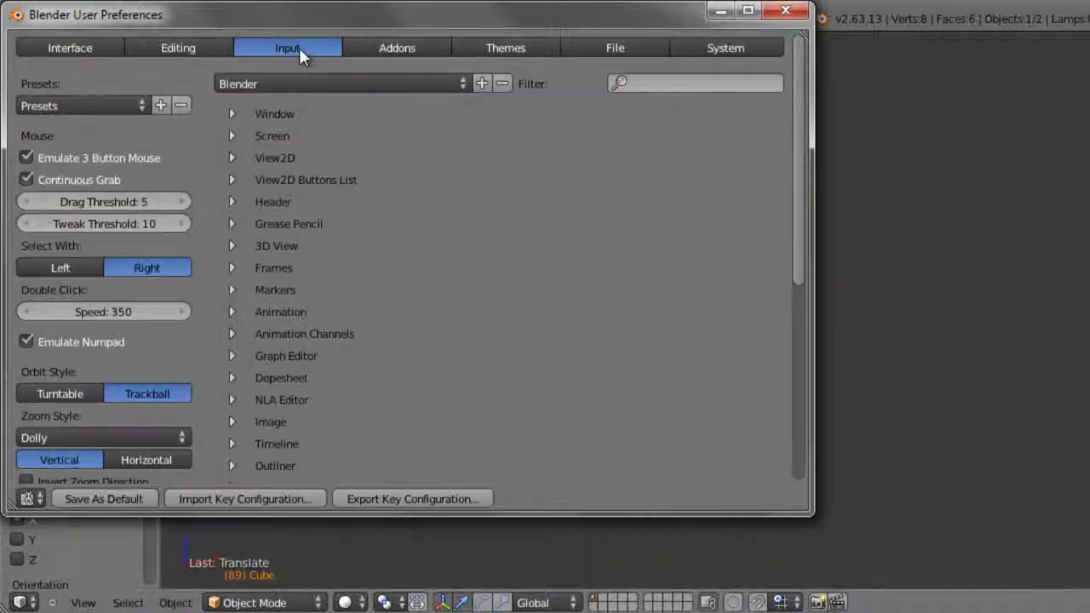
pyautogui.click(201, 49)
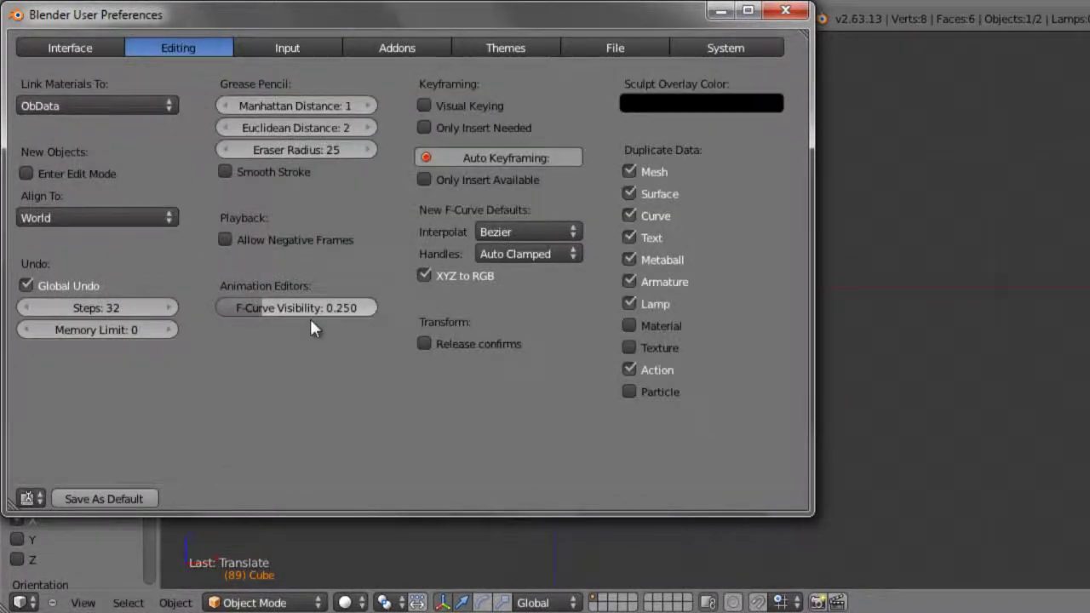
pyautogui.click(548, 233)
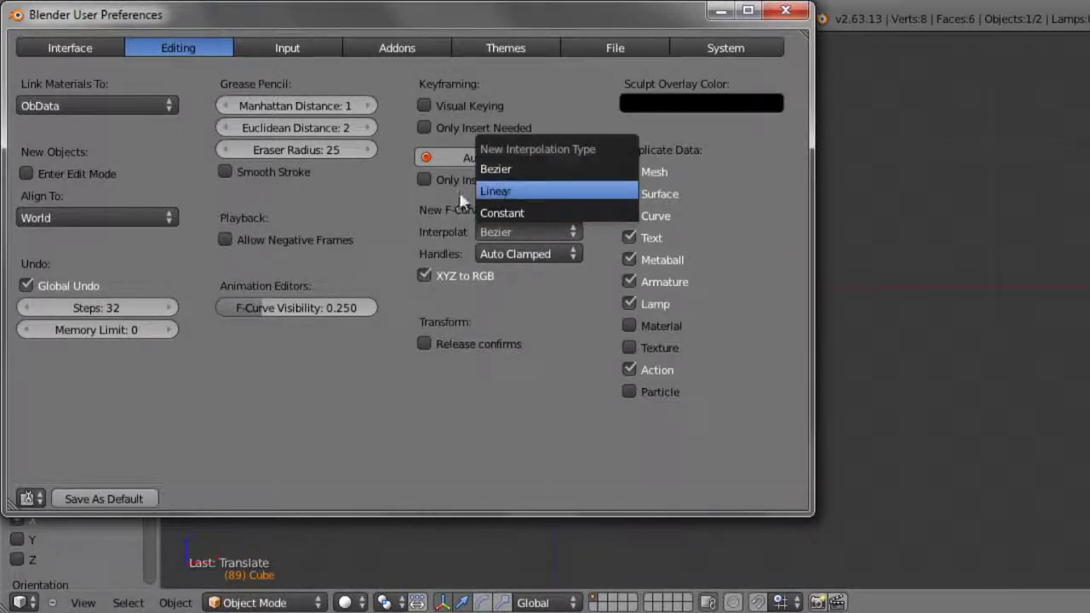
pyautogui.click(549, 255)
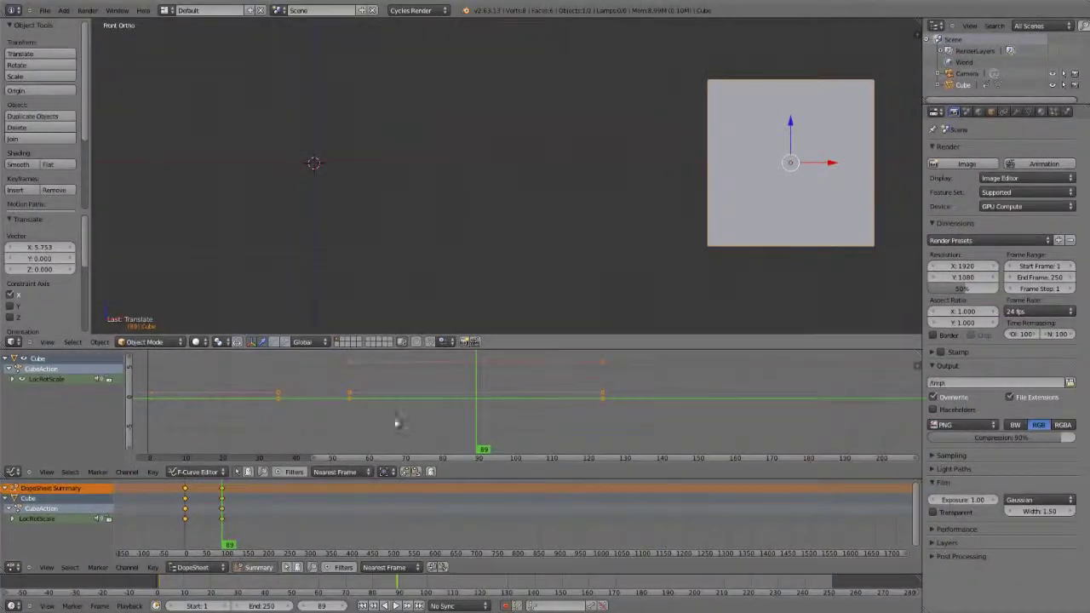
# Step: Slide the selected keyframes in time and reshape the X-location curve into a smooth ease-in, ease-out
pyautogui.moveTo(234, 526)
pyautogui.mouseDown()
pyautogui.moveTo(189, 511)
pyautogui.moveTo(246, 515)
pyautogui.moveTo(197, 502)
pyautogui.mouseUp()
pyautogui.click(199, 502)
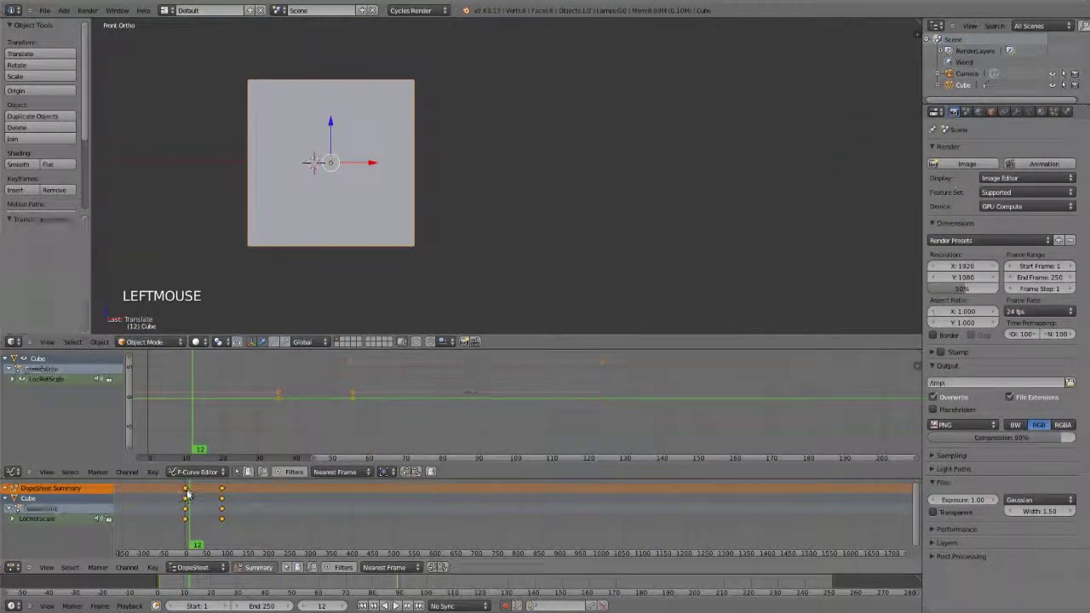
pyautogui.press('g')
pyautogui.press('g')
pyautogui.press('g')
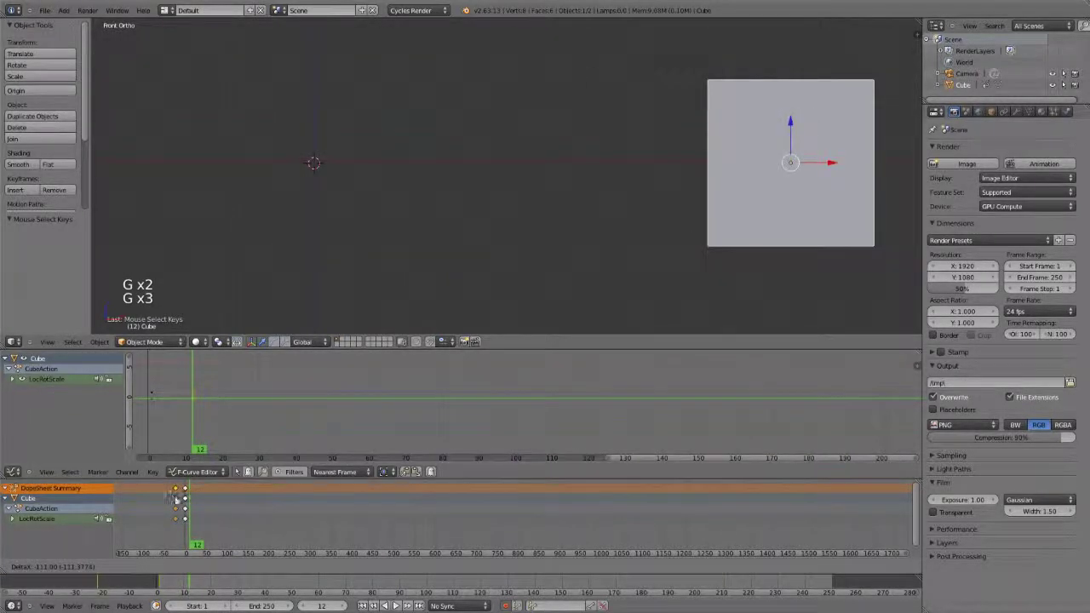
pyautogui.click(250, 506)
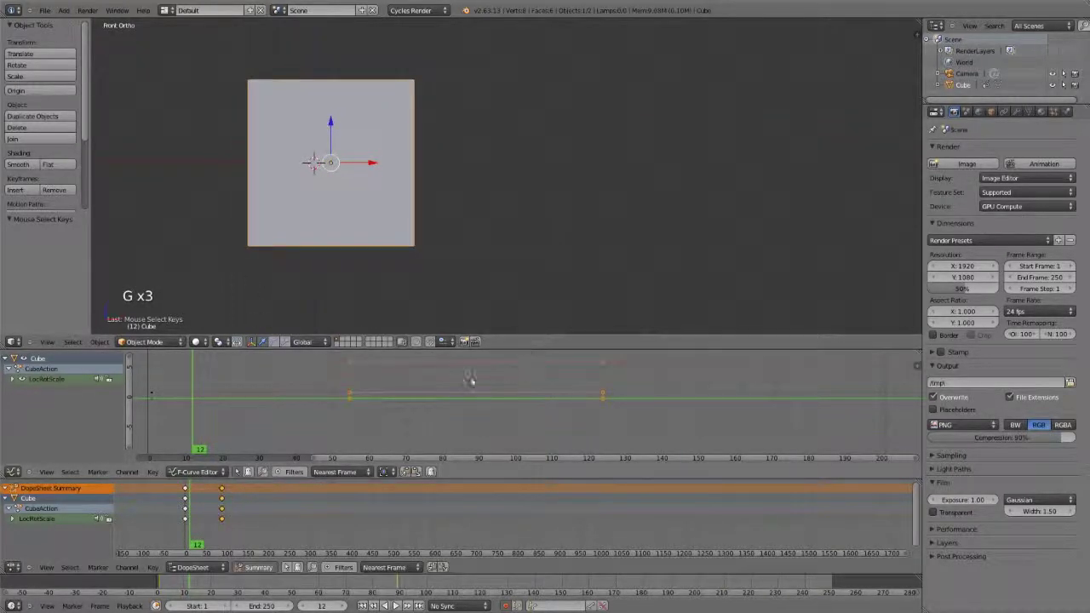
pyautogui.press('g')
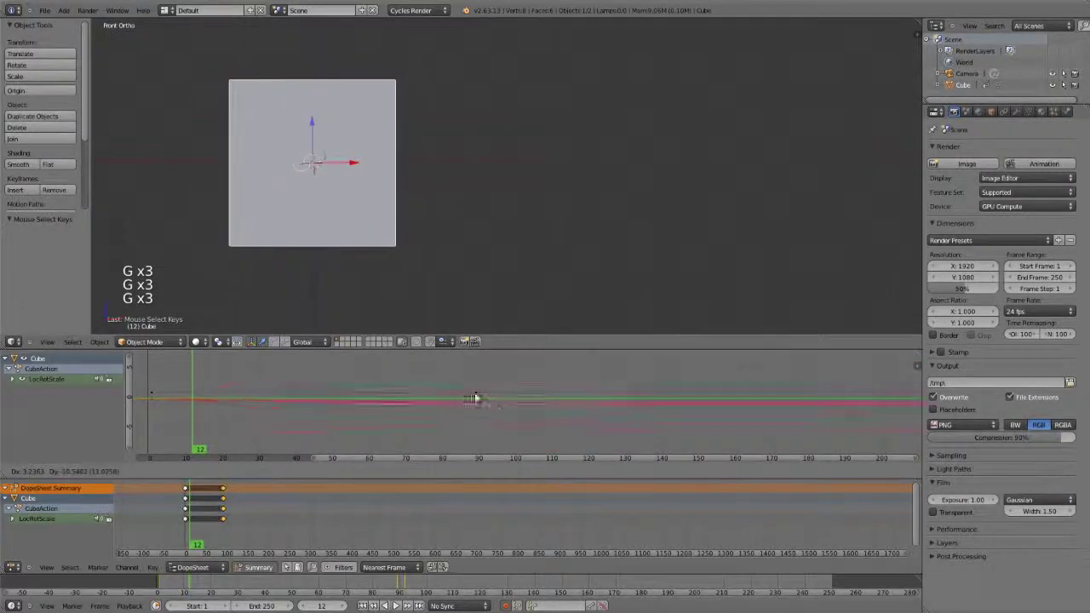
pyautogui.click(323, 383)
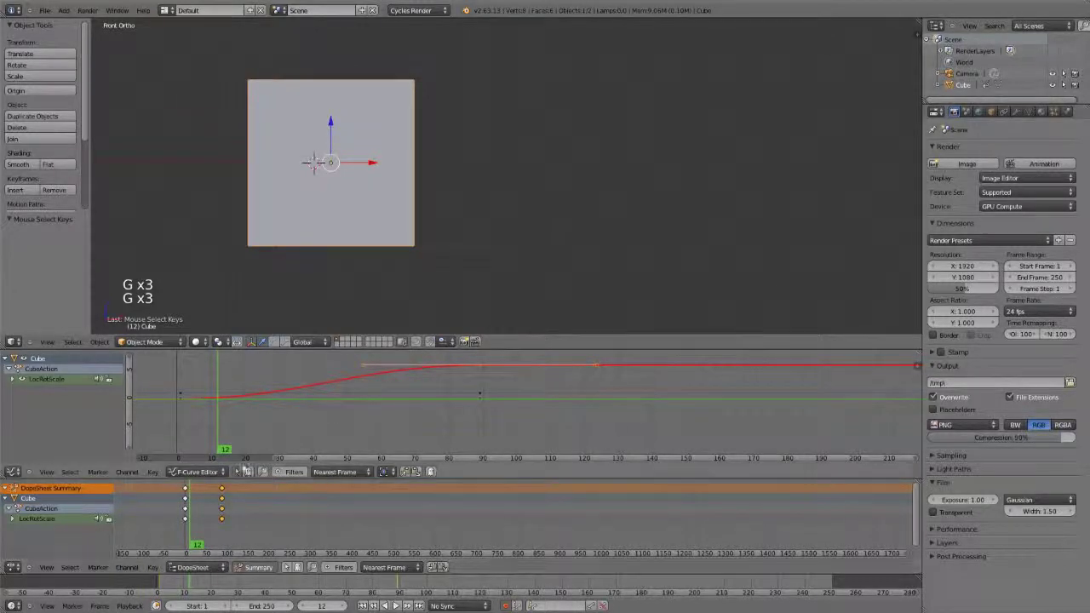
# Step: Delete the cube's frame-0 keyframe column in the Dope Sheet
pyautogui.rightClick(186, 489)
pyautogui.press('x')
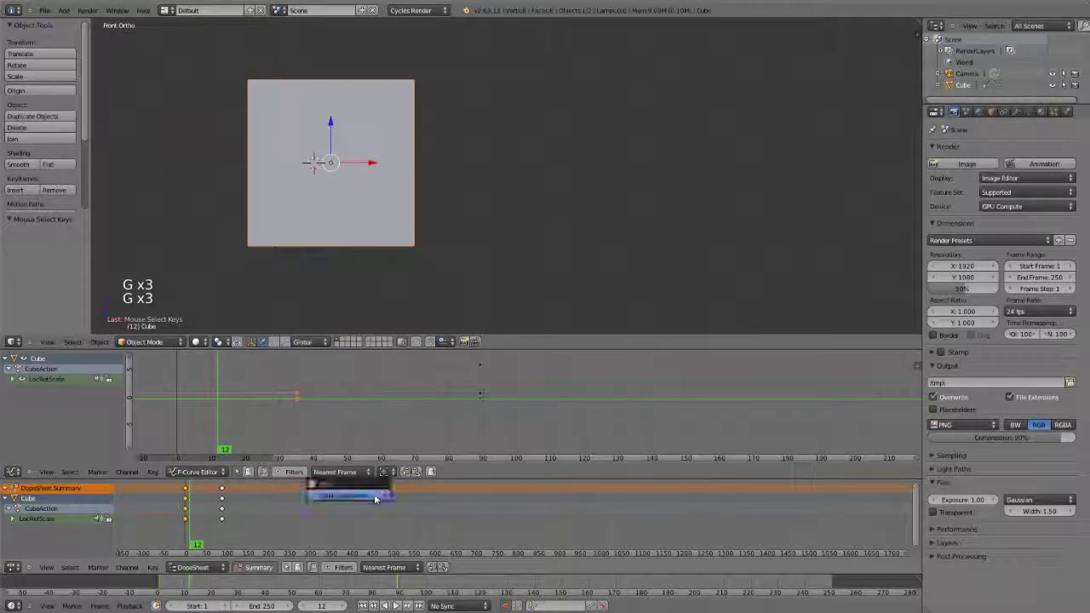
pyautogui.click(366, 497)
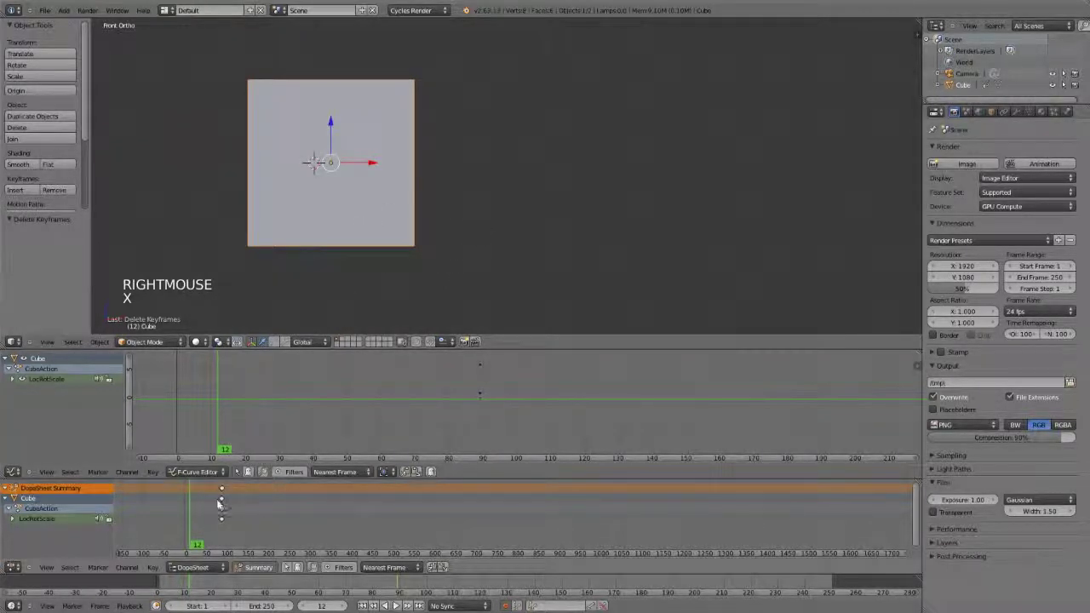
# Step: Delete the remaining 9 keyframes at frame 89 with Alt+I, then pan the cube to centre
pyautogui.press('Up')
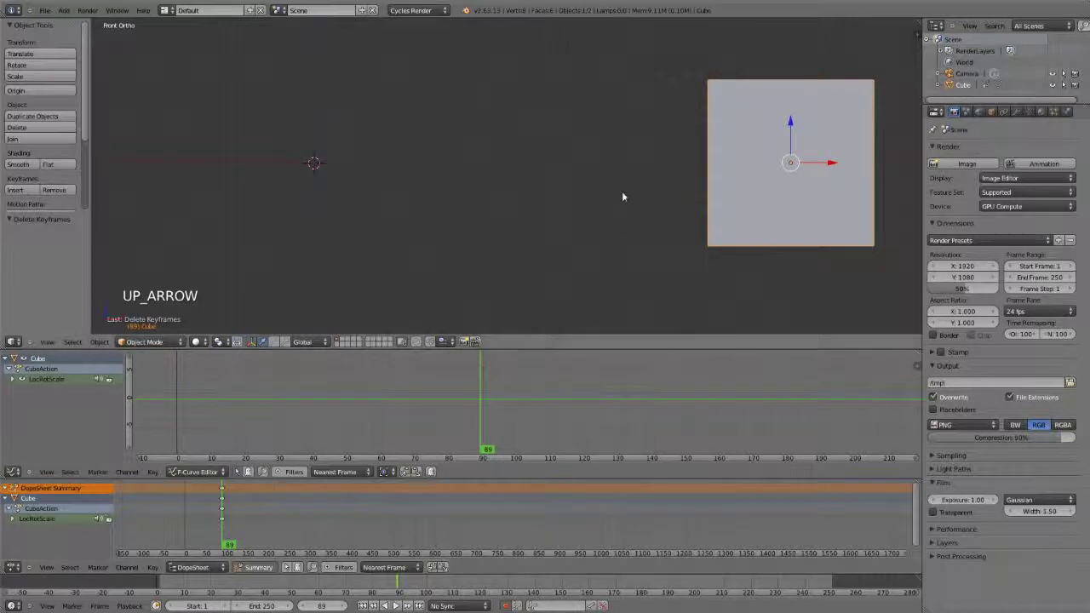
pyautogui.press('i')
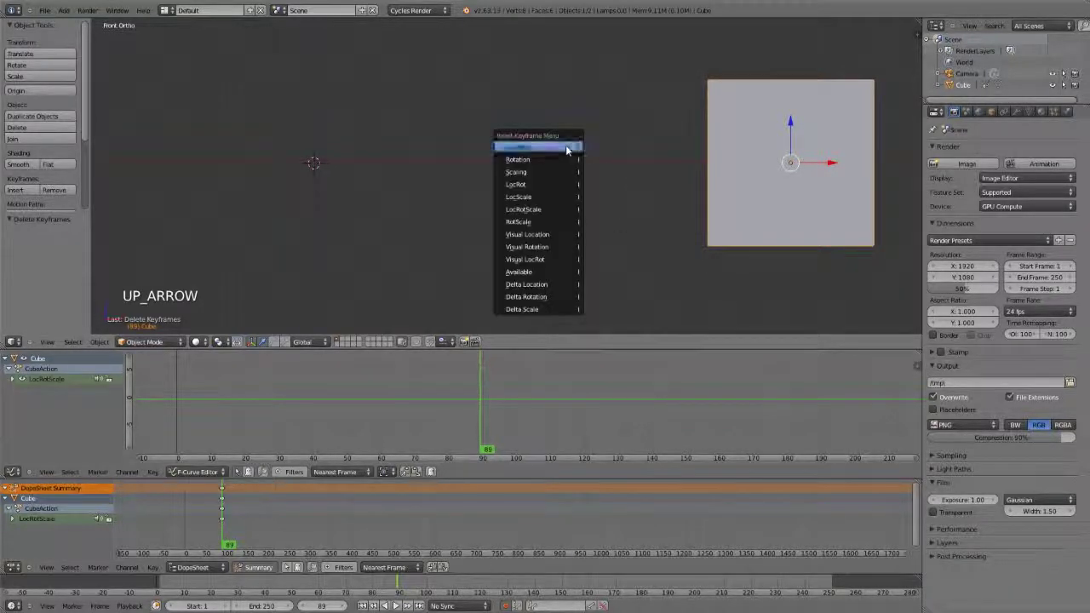
pyautogui.hotkey('alt', 'i')
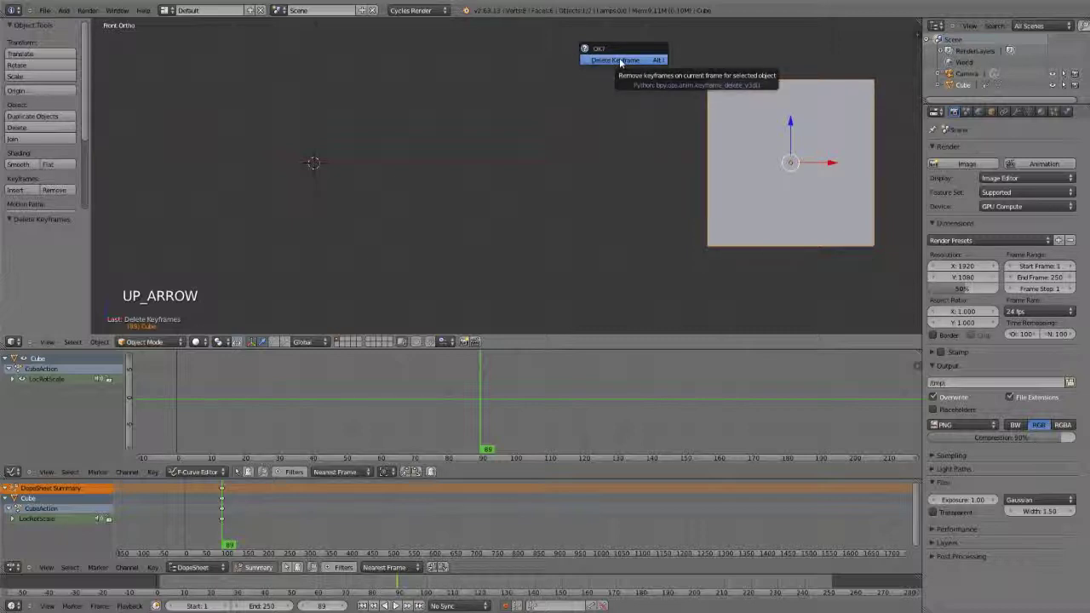
pyautogui.click(621, 62)
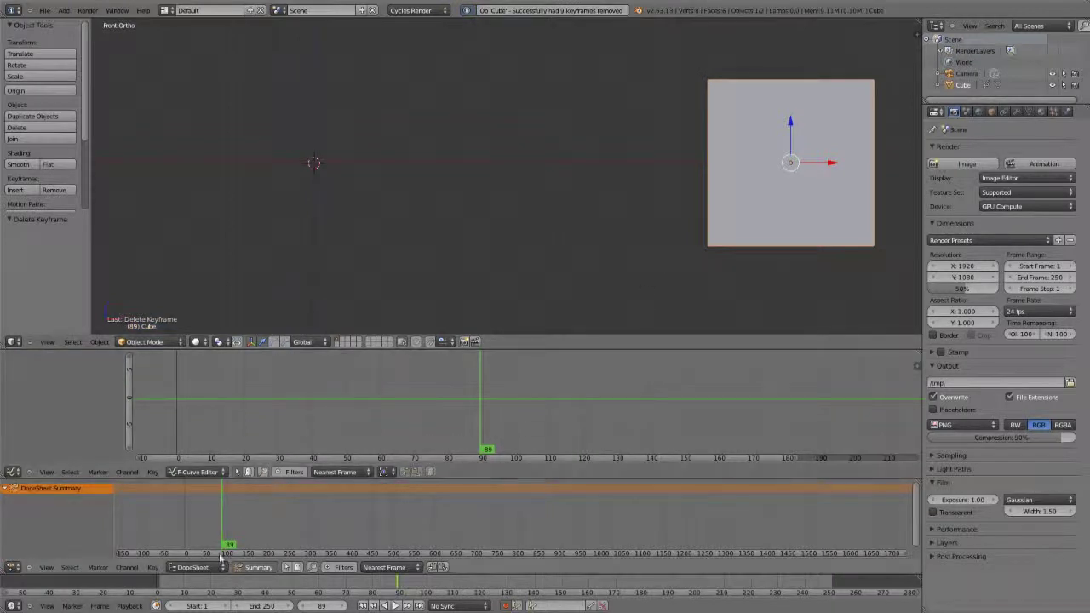
pyautogui.keyDown('shift'); pyautogui.moveTo(621, 175); pyautogui.dragTo(477, 180, button='middle'); pyautogui.keyUp('shift')
pyautogui.keyDown('shift'); pyautogui.moveTo(733, 195); pyautogui.dragTo(512, 184, button='middle'); pyautogui.keyUp('shift')
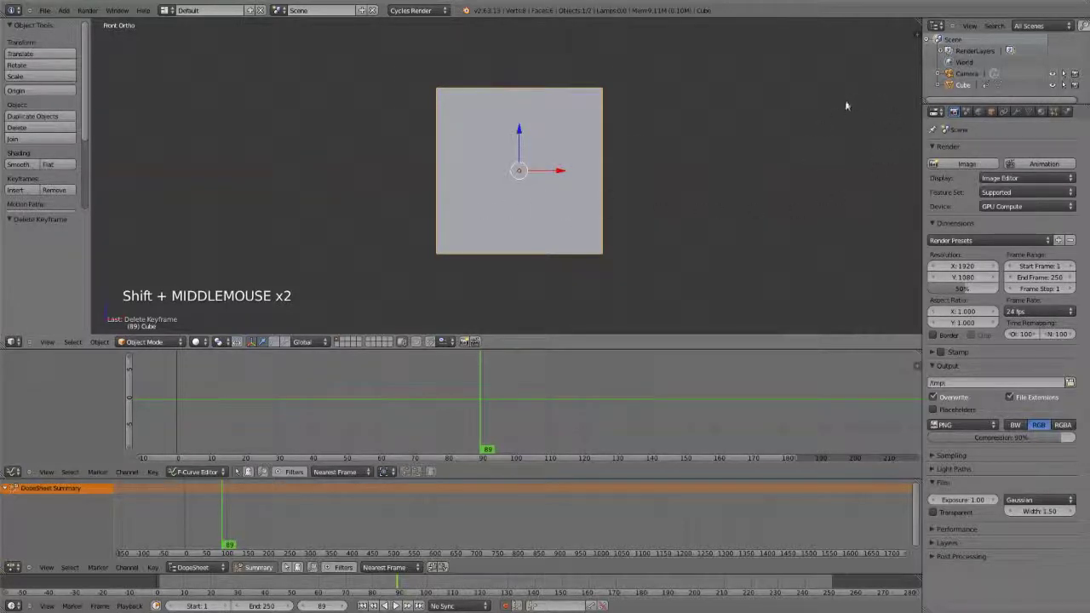
# Step: Show the sidebar's Transform values for the cube and enable auto keying
pyautogui.press('n')
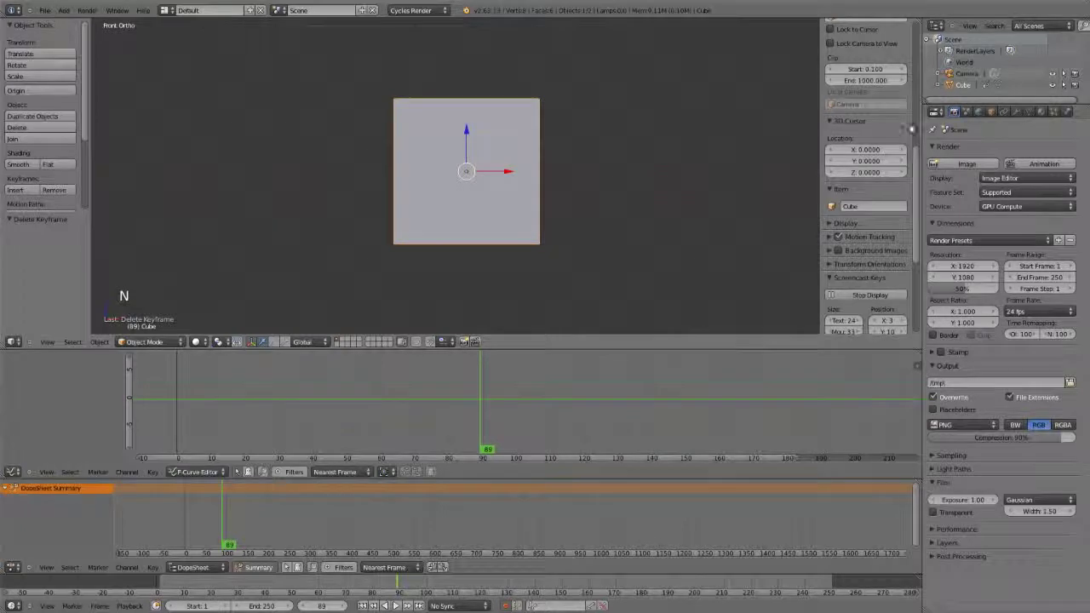
pyautogui.scroll(-4, 875, 178)
pyautogui.scroll(3, 876, 178)
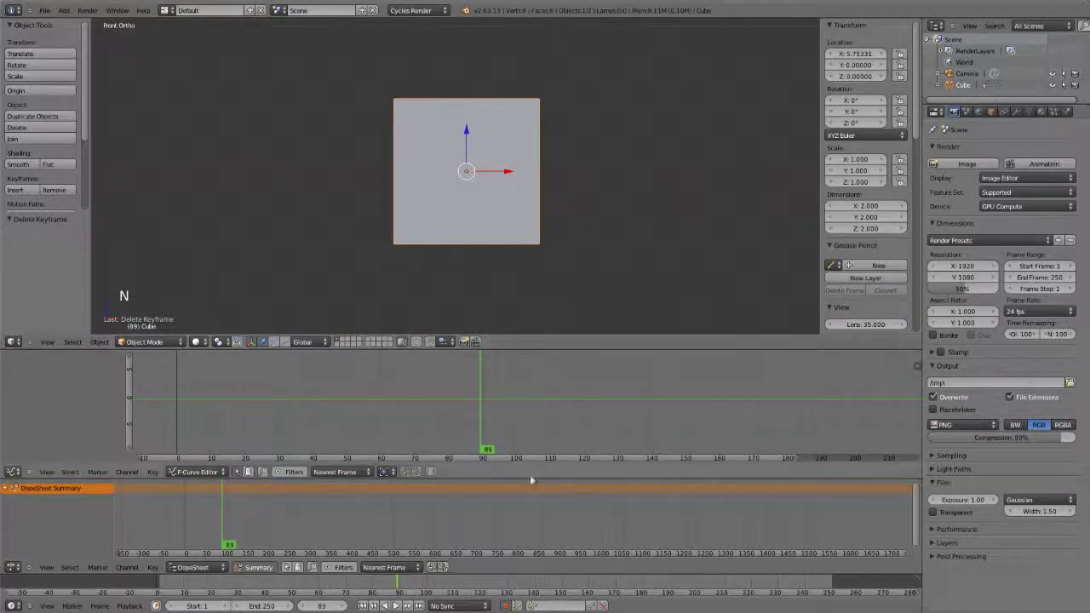
pyautogui.click(506, 606)
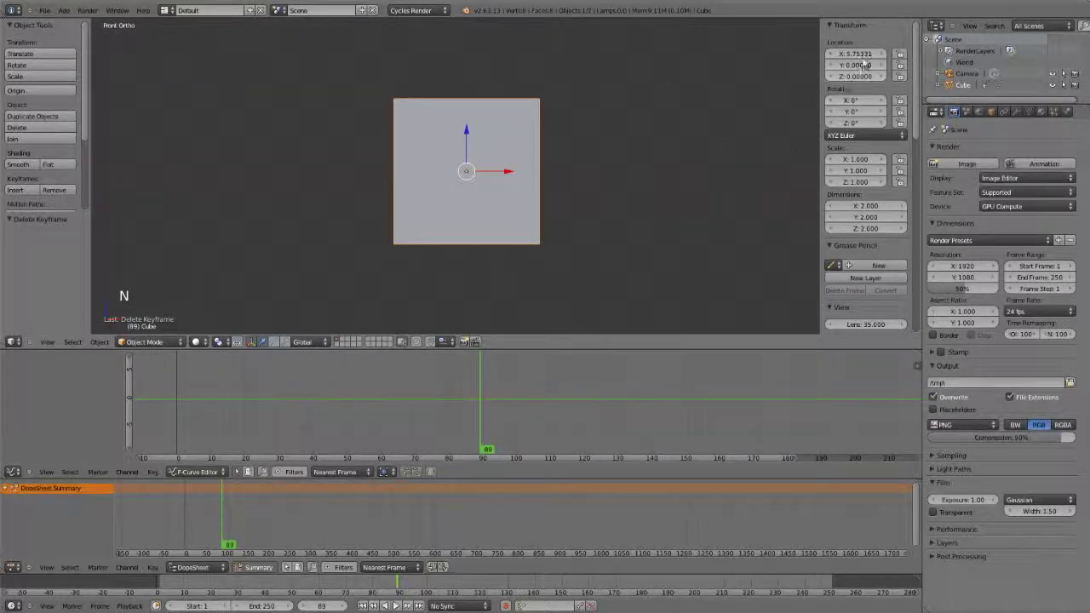
# Step: Insert keyframes on all three Location values, then undo them
pyautogui.rightClick(855, 58)
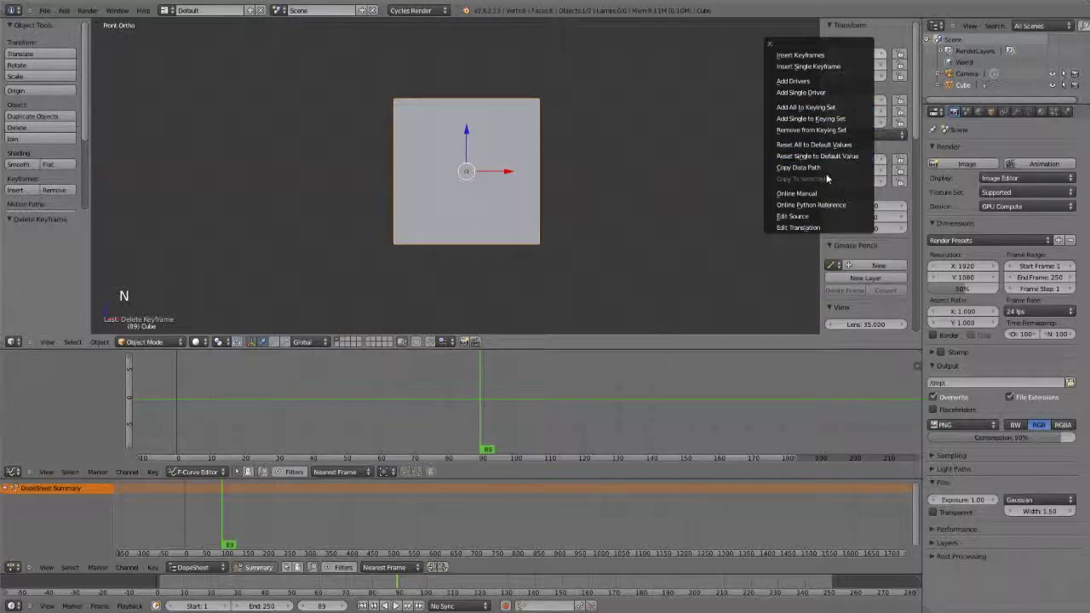
pyautogui.press('Escape')
pyautogui.rightClick(868, 53)
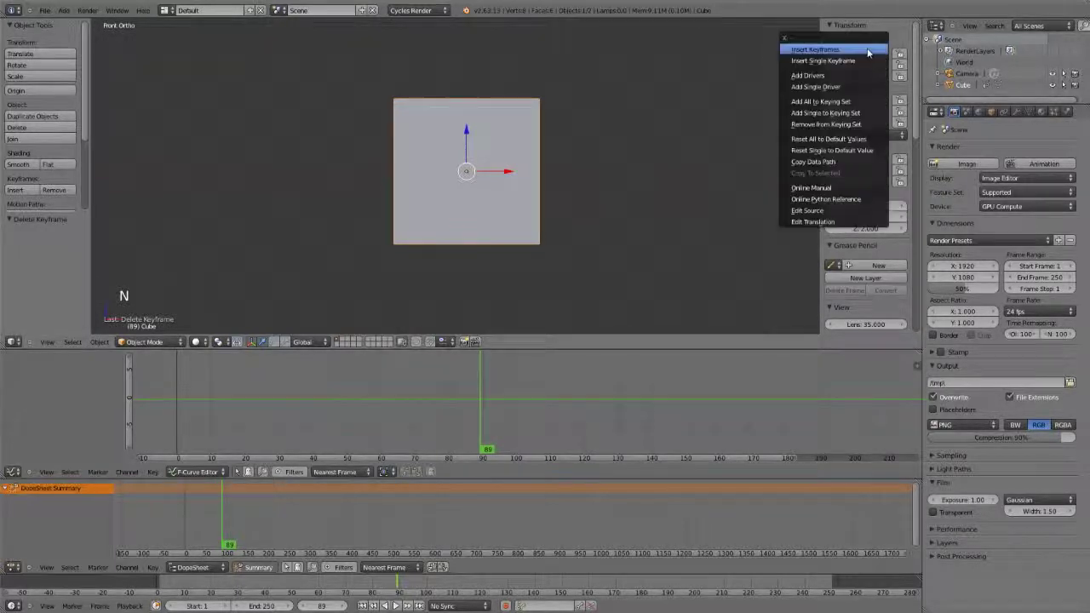
pyautogui.click(846, 51)
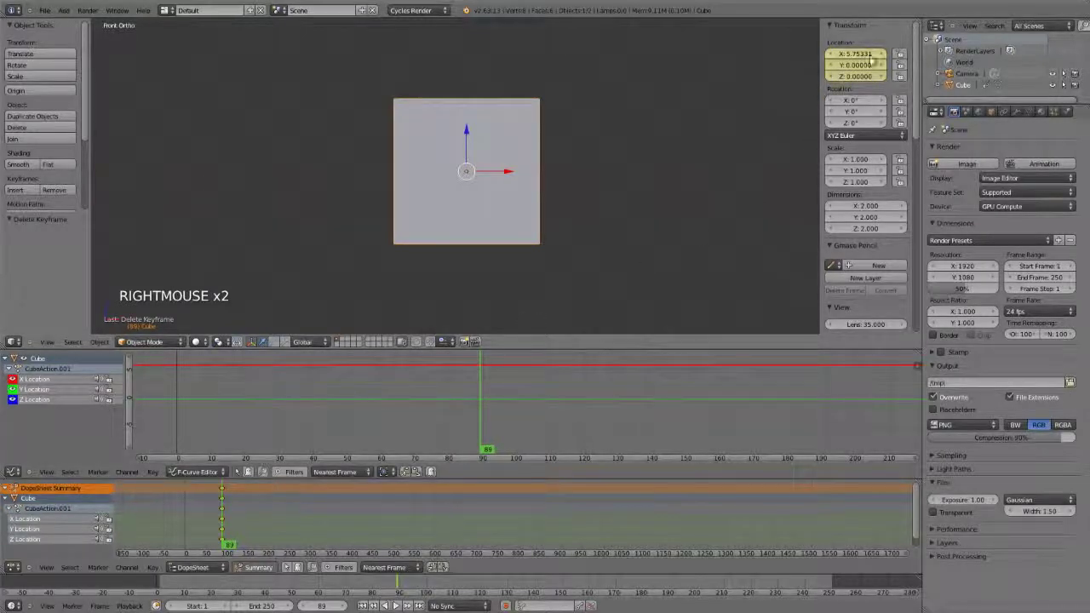
pyautogui.hotkey('ctrl', 'z')
# Step: Insert a single keyframe on only the cube's X Location at frame 89
pyautogui.rightClick(839, 54)
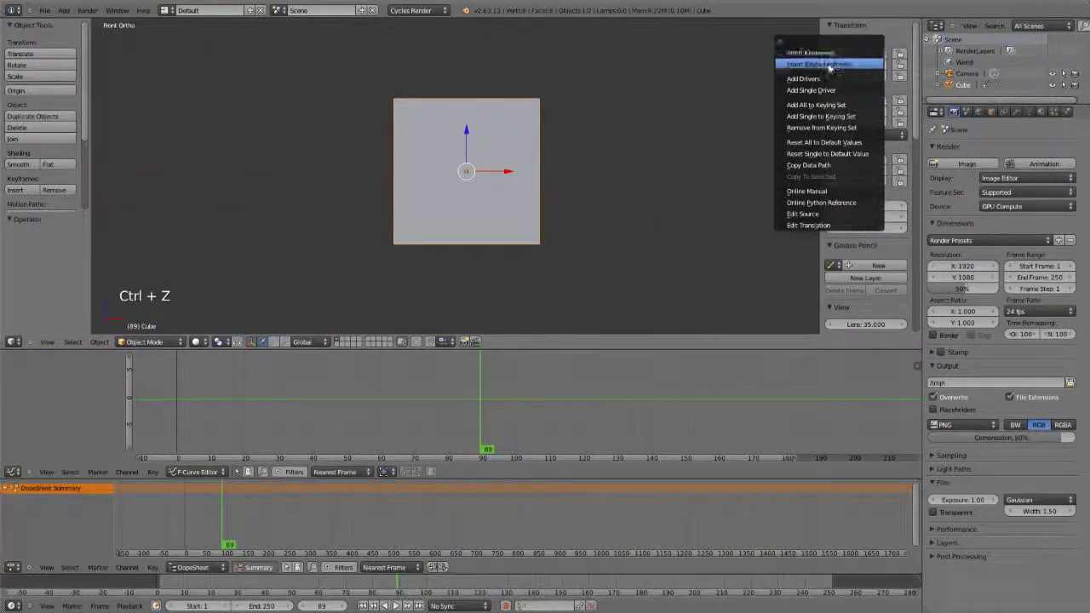
pyautogui.click(827, 68)
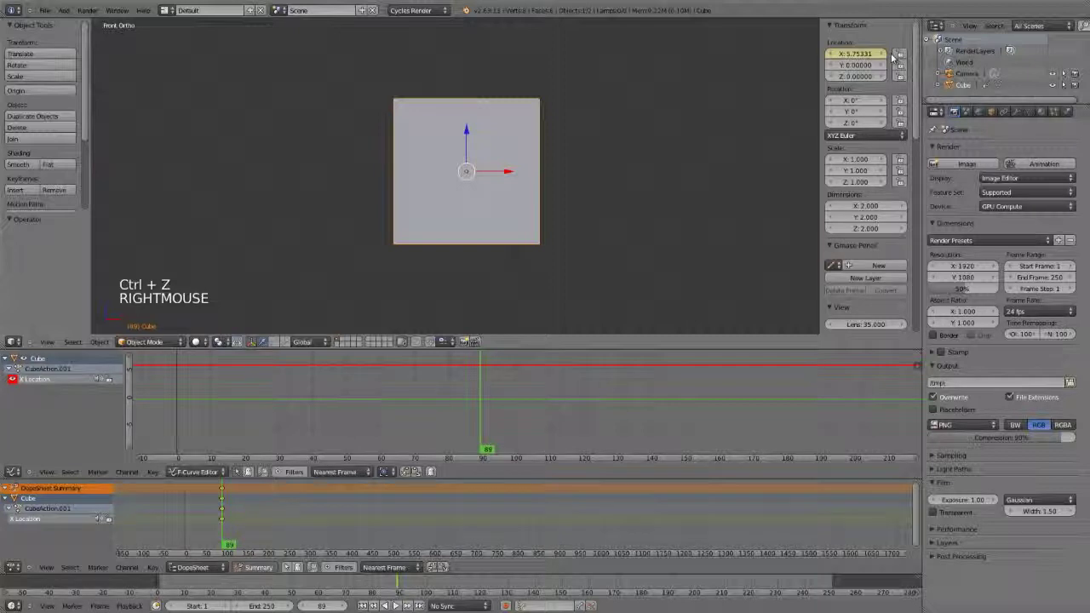
pyautogui.scroll(-3, 310, 414)
# Step: Add X Location keyframes on the curve and near frames 175, 225 and 265 to form a wave
pyautogui.keyDown('ctrl'); pyautogui.scroll(-3, 341, 416); pyautogui.keyUp('ctrl')
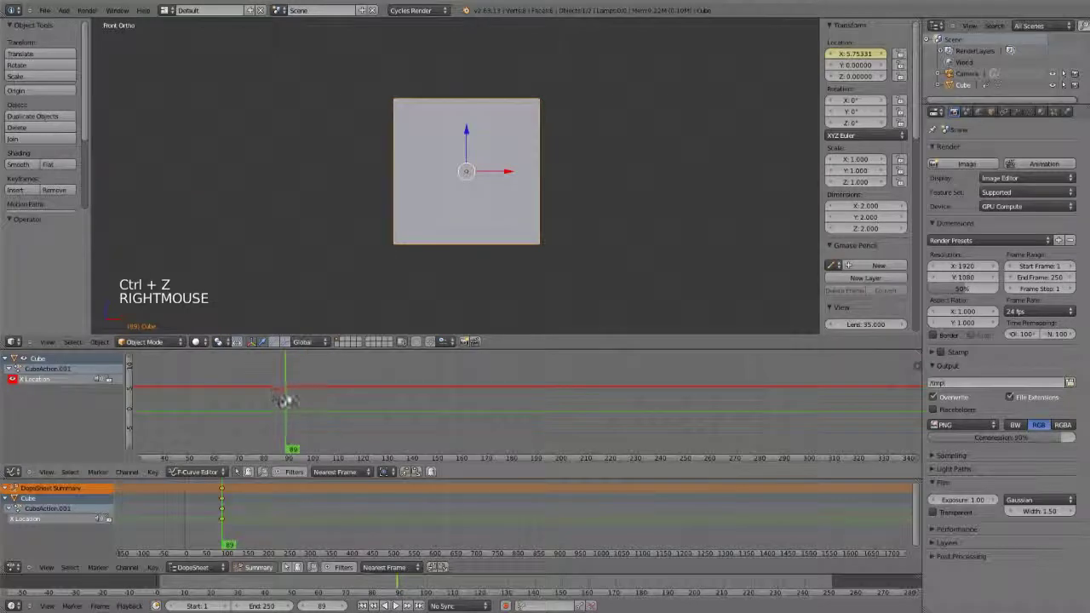
pyautogui.click(29, 383)
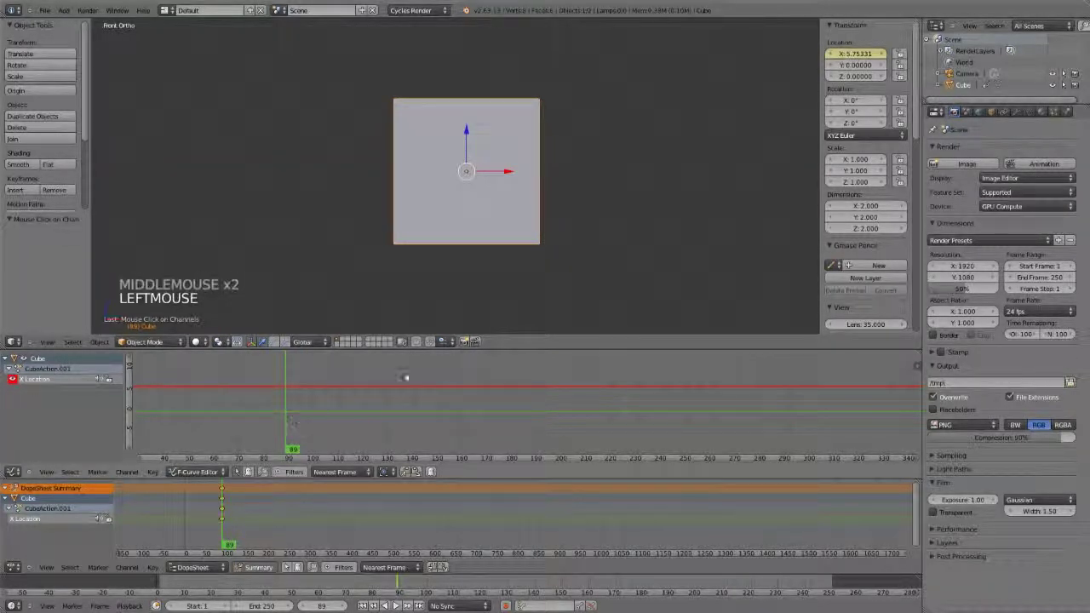
pyautogui.keyDown('ctrl'); pyautogui.click(398, 362); pyautogui.keyUp('ctrl')
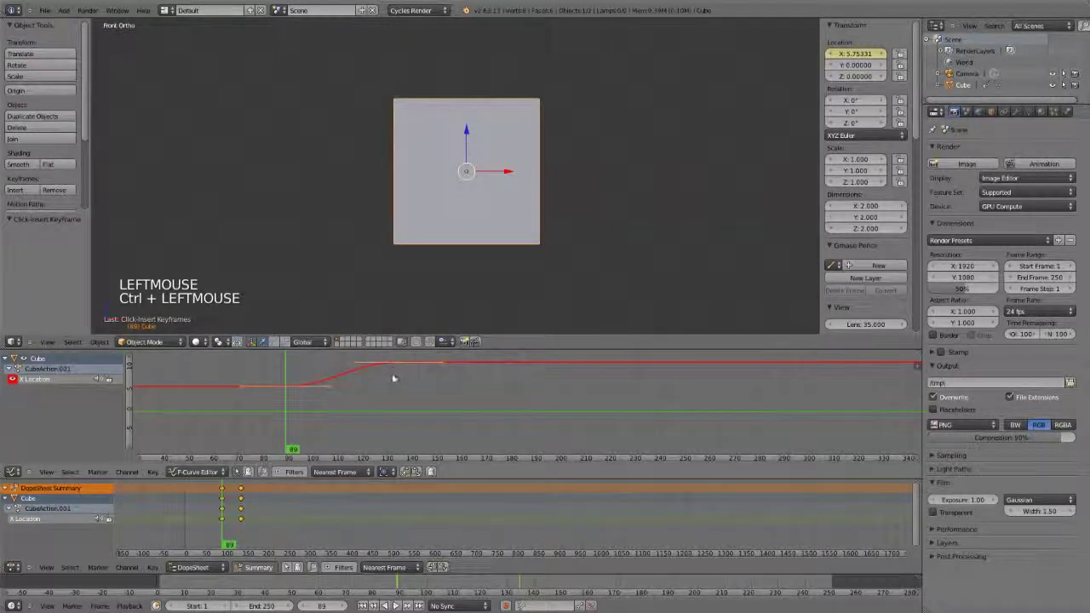
pyautogui.keyDown('ctrl'); pyautogui.moveTo(394, 368); pyautogui.dragTo(443, 423, button='middle'); pyautogui.keyUp('ctrl')
pyautogui.keyDown('ctrl'); pyautogui.click(516, 410); pyautogui.keyUp('ctrl')
pyautogui.keyDown('ctrl'); pyautogui.click(698, 380); pyautogui.keyUp('ctrl')
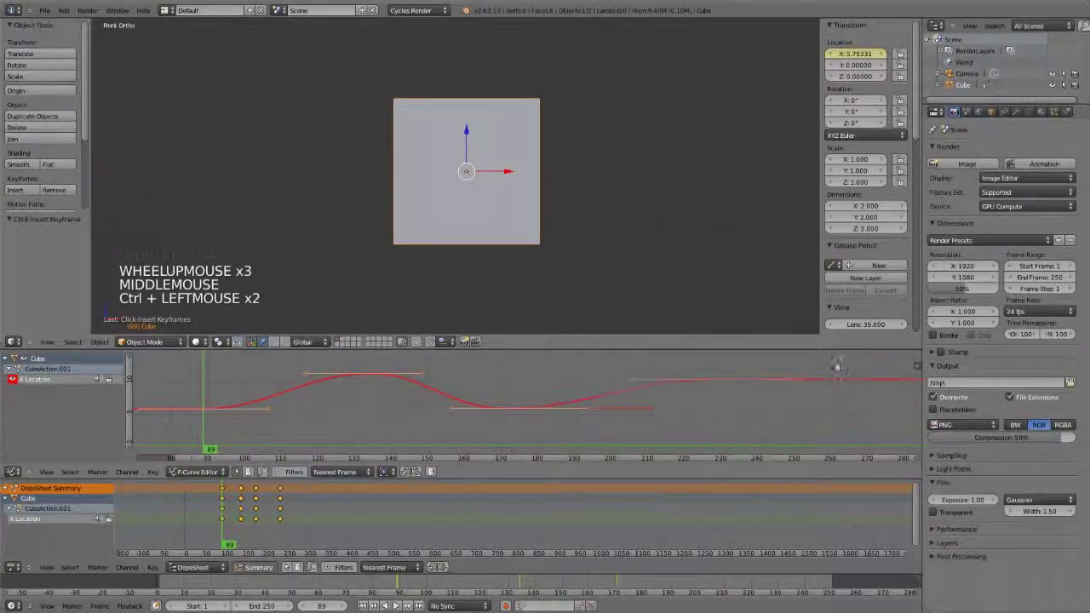
pyautogui.keyDown('ctrl'); pyautogui.click(843, 395); pyautogui.keyUp('ctrl')
# Step: Play the animation to preview the wavy motion, then stop playback
pyautogui.hotkey('alt', 'a')
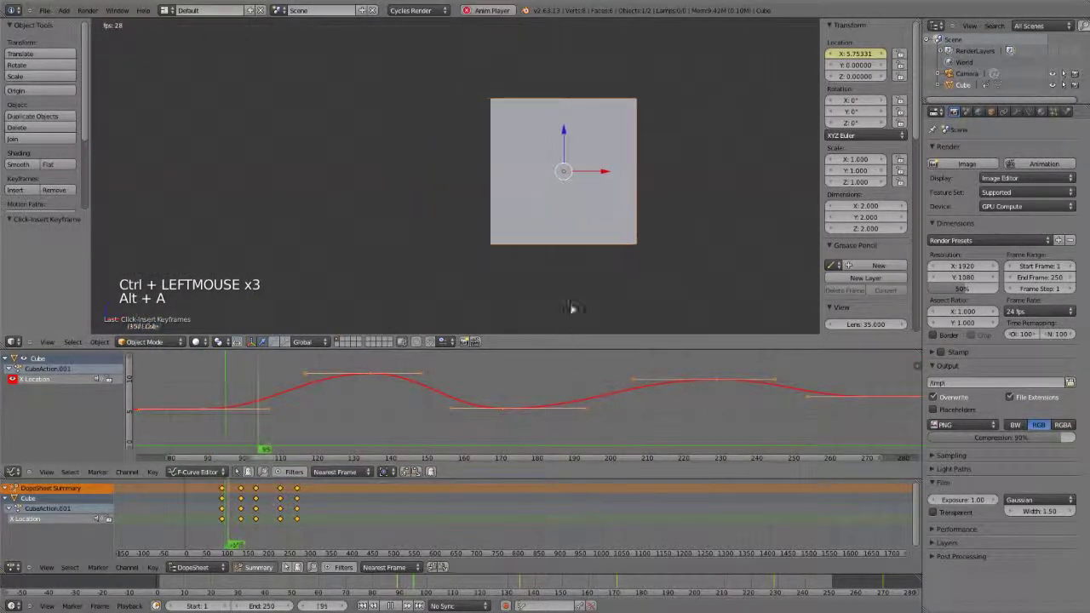
pyautogui.scroll(-4, 596, 294)
pyautogui.keyDown('shift'); pyautogui.moveTo(615, 275); pyautogui.dragTo(597, 284, button='middle'); pyautogui.keyUp('shift')
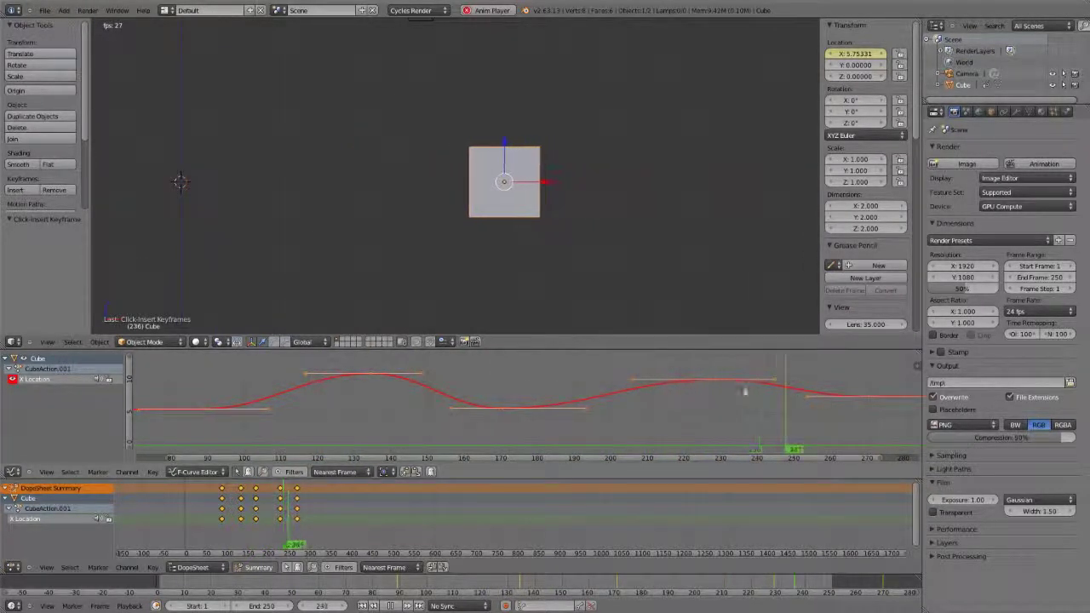
pyautogui.hotkey('alt', 'a')
# Step: Delete the peak keyframe near frame 135 and the valley keyframe near frame 170
pyautogui.rightClick(372, 383)
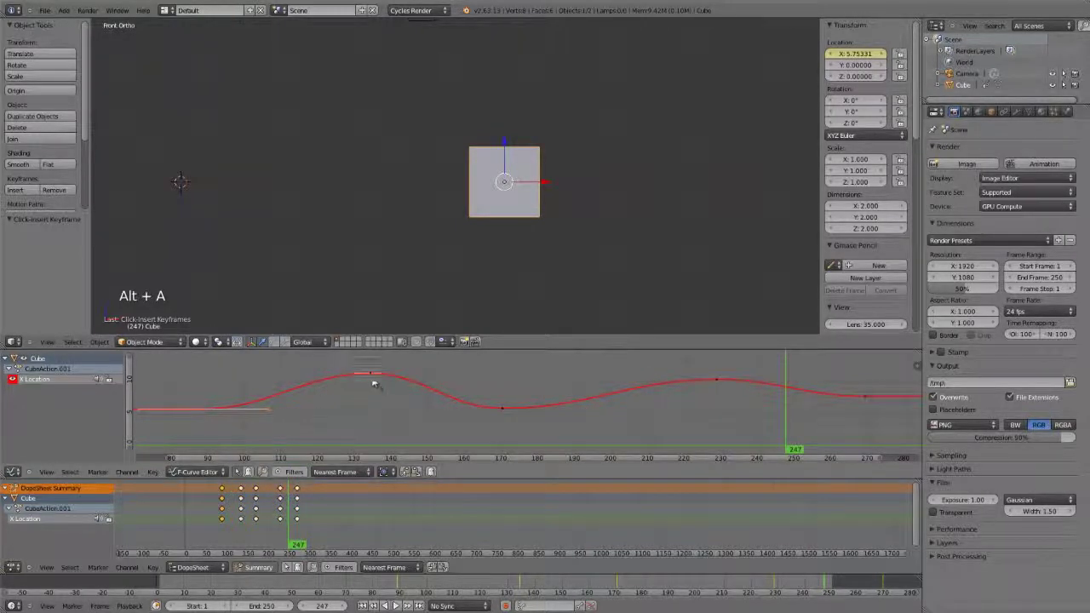
pyautogui.rightClick(501, 410)
pyautogui.press('x')
pyautogui.click(400, 384)
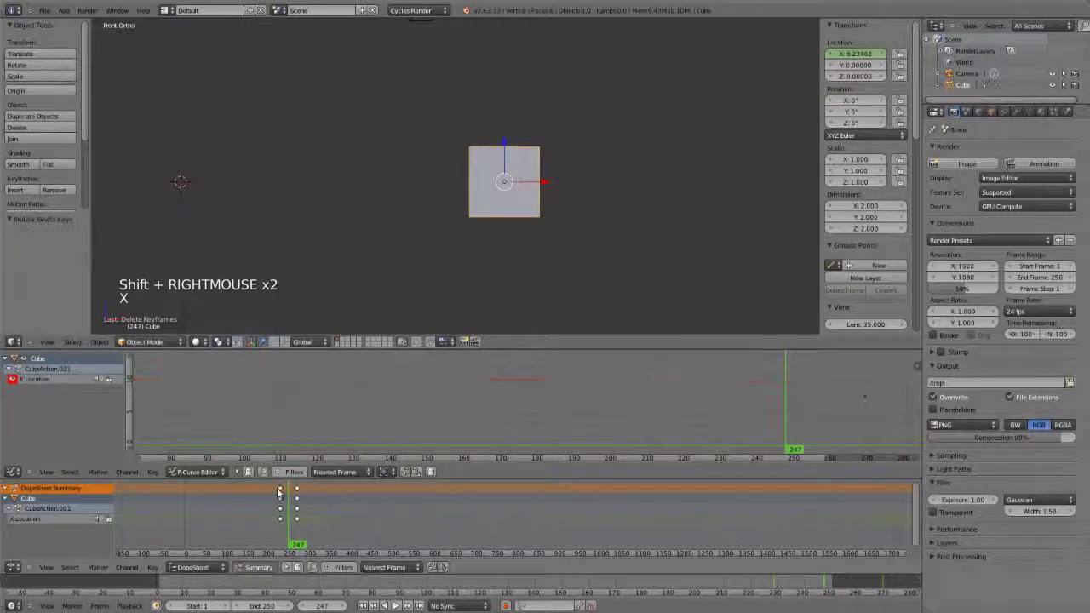
# Step: Duplicate a Dope Sheet keyframe column twice with Shift+D, then undo the duplicates
pyautogui.rightClick(281, 499)
pyautogui.hotkey('shift', 'd')
pyautogui.click(260, 501)
pyautogui.hotkey('shift', 'd')
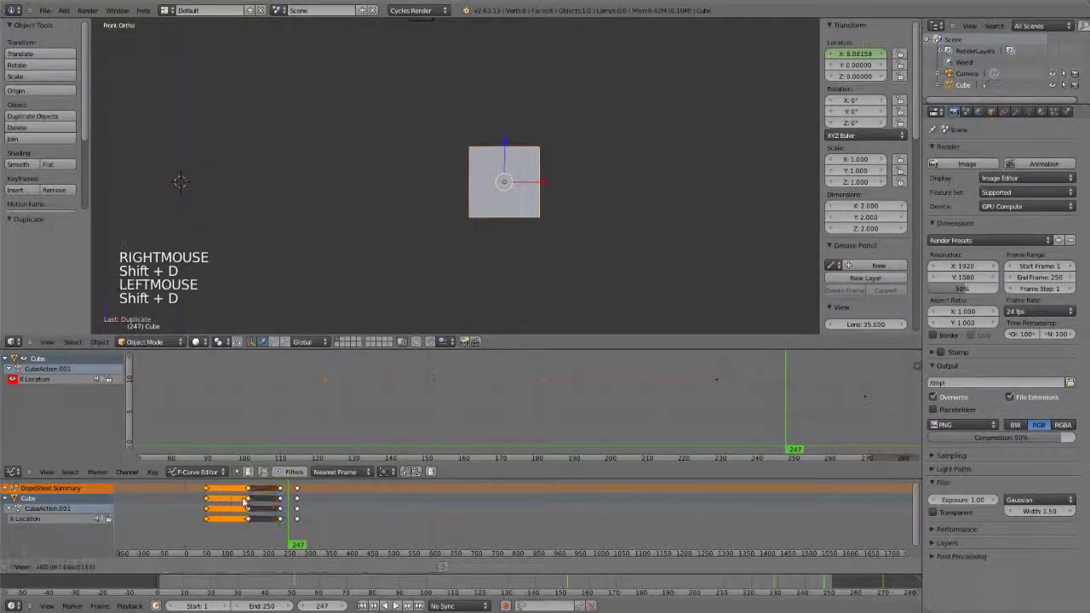
pyautogui.click(253, 511)
pyautogui.hotkey('ctrl', 'z')
pyautogui.hotkey('ctrl', 'z')
pyautogui.hotkey('ctrl', 'z')
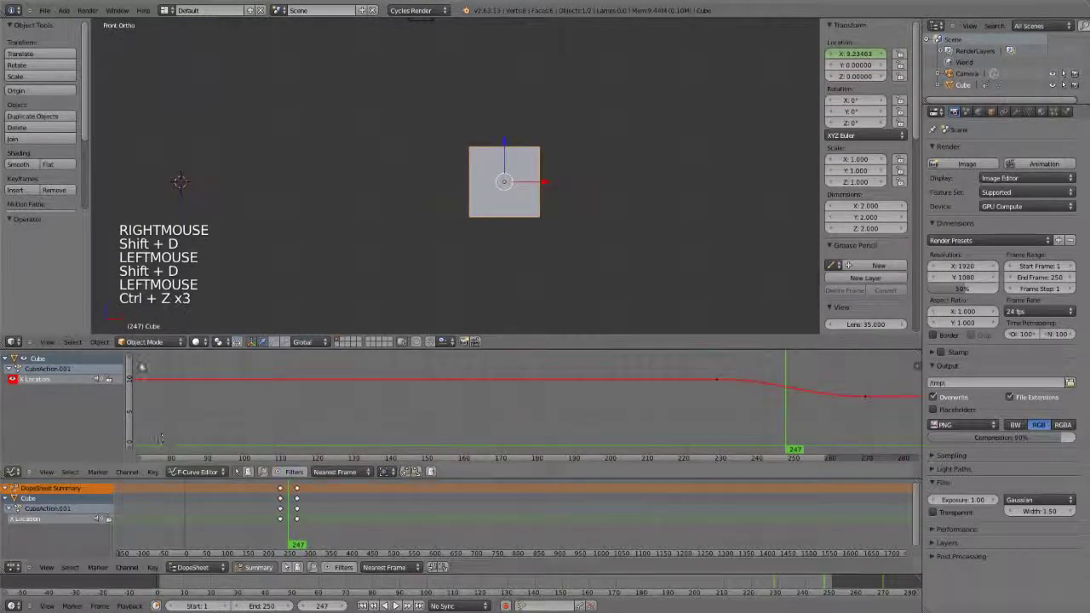
pyautogui.scroll(-5, 37, 155)
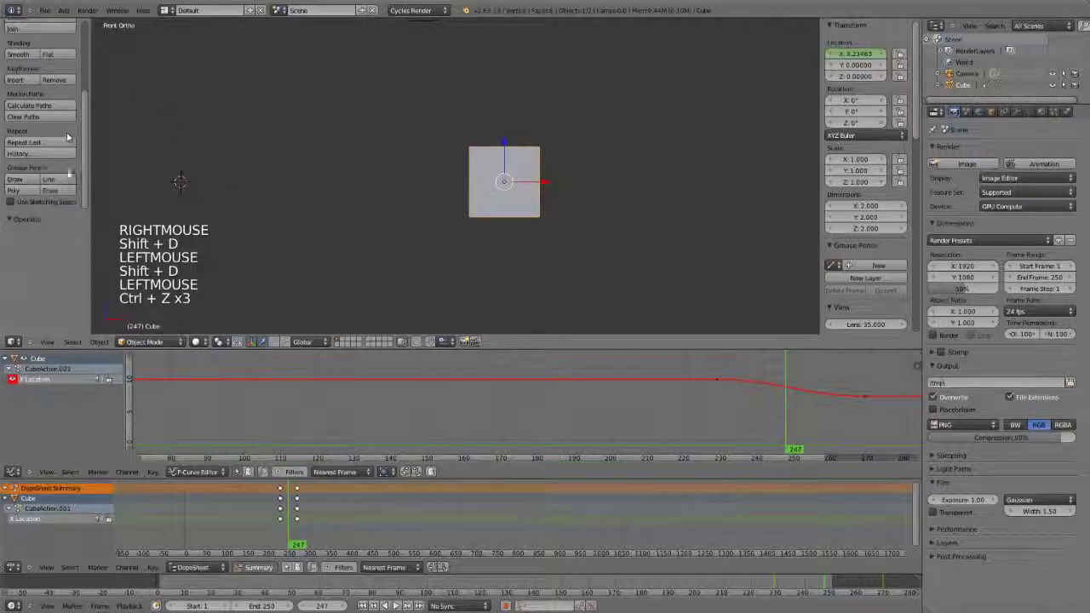
pyautogui.keyDown('shift'); pyautogui.moveTo(581, 146); pyautogui.dragTo(521, 160, button='middle'); pyautogui.keyUp('shift')
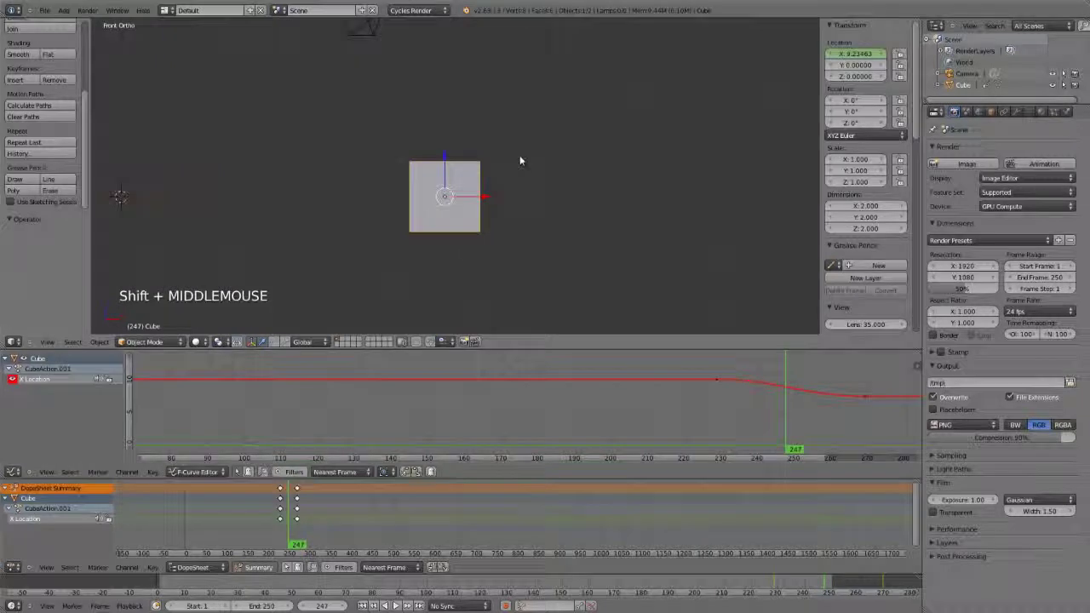
pyautogui.press('i')
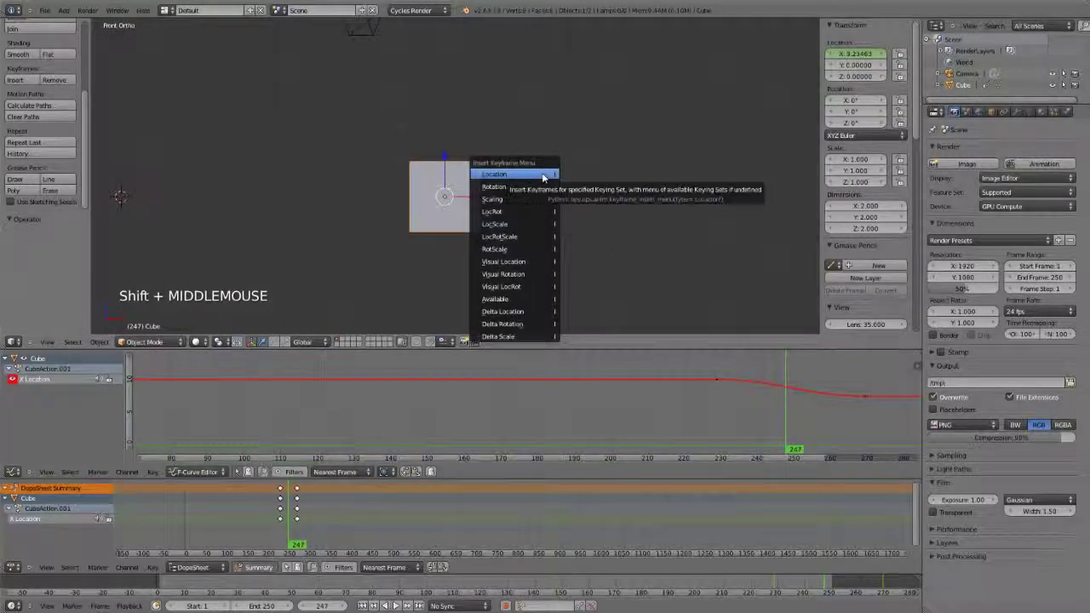
pyautogui.press('i')
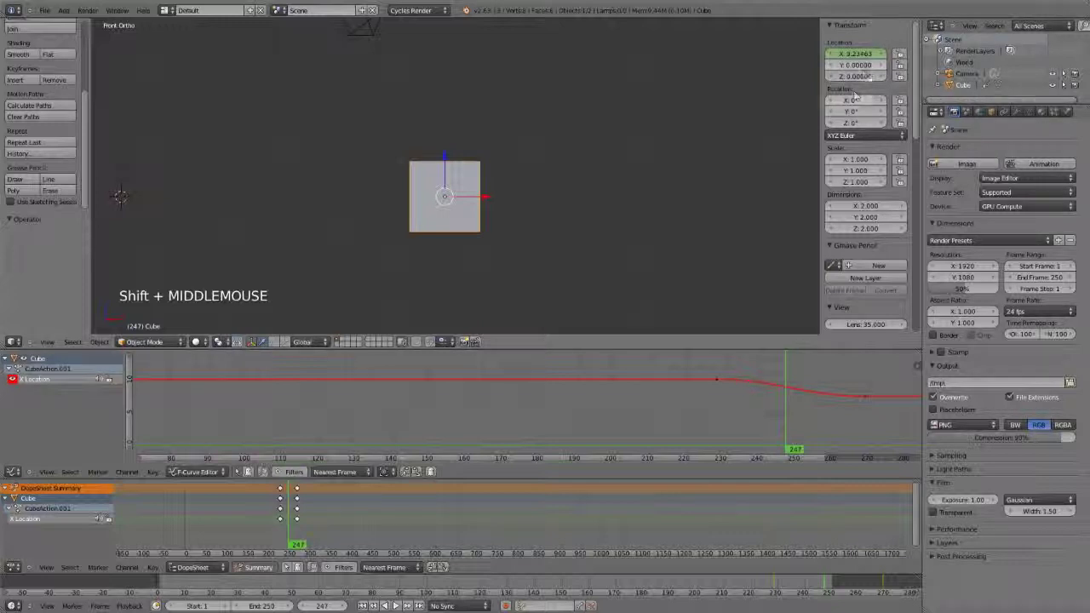
pyautogui.scroll(-5, 856, 268)
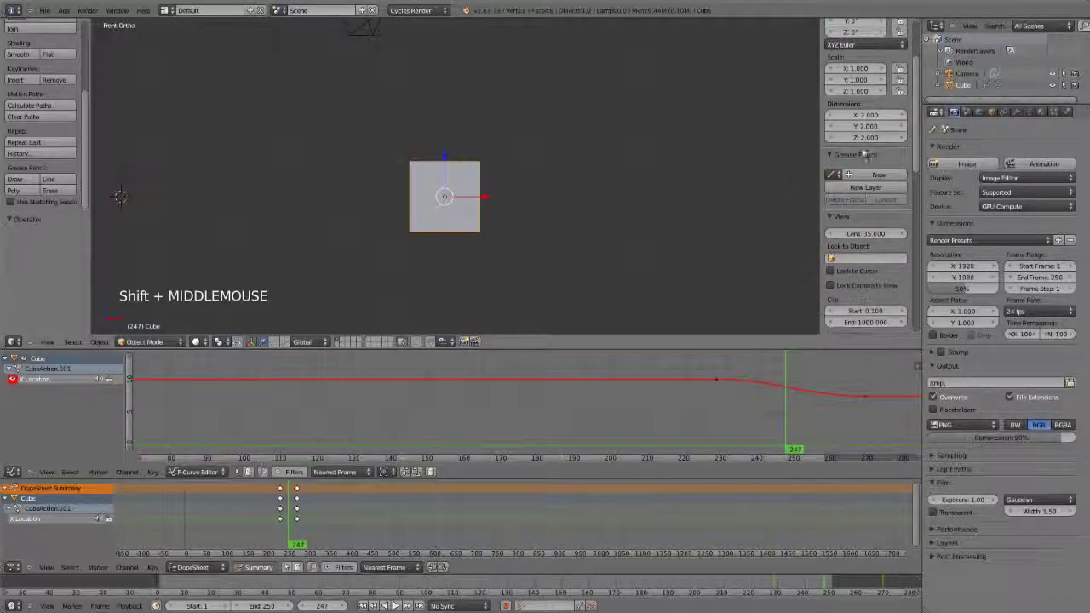
pyautogui.scroll(5, 862, 281)
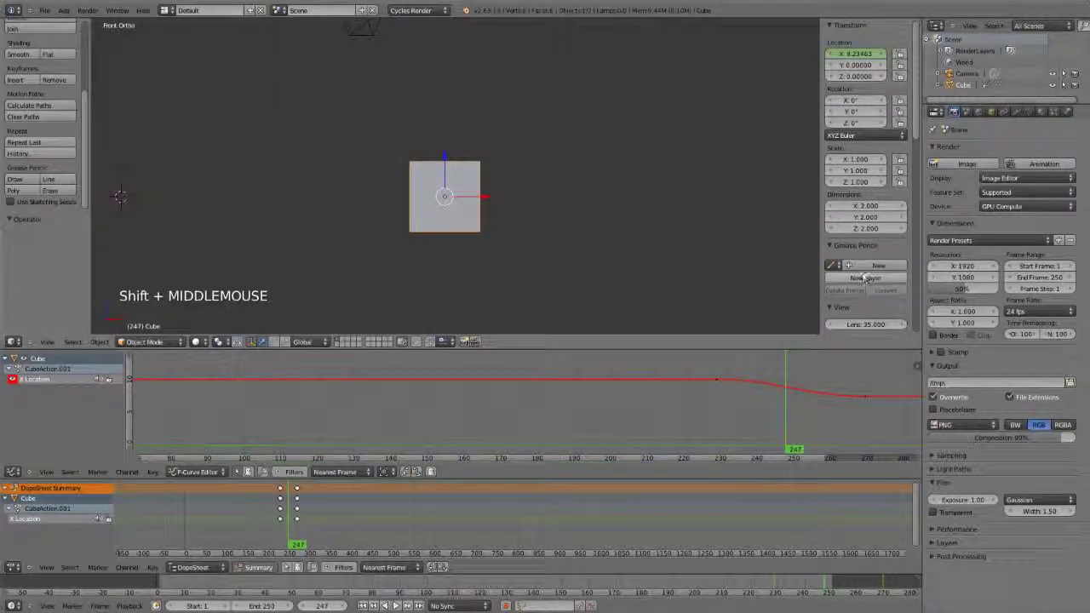
pyautogui.rightClick(852, 102)
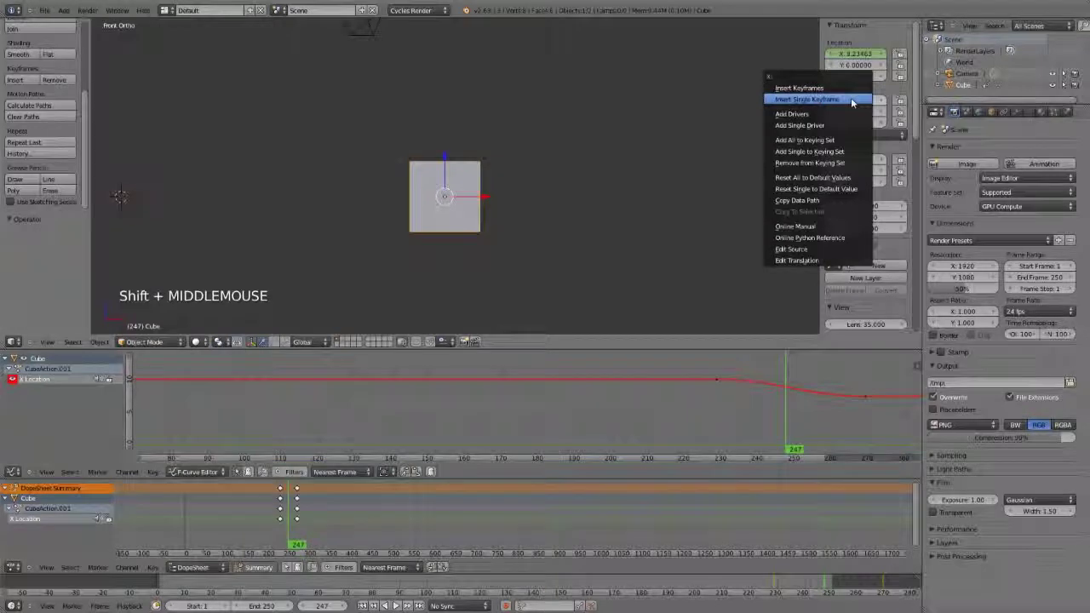
pyautogui.press('Escape')
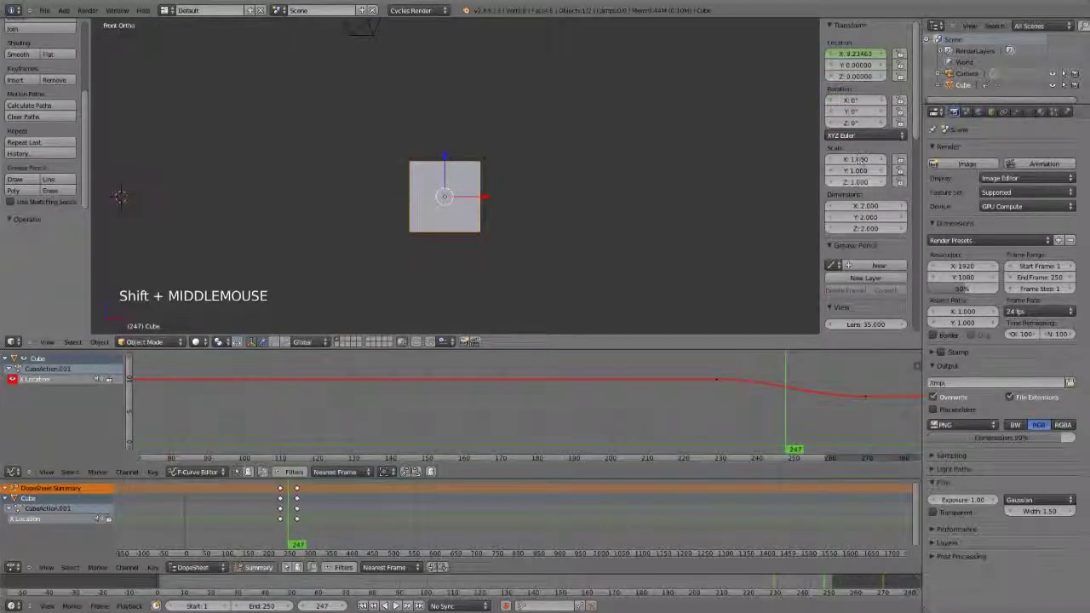
pyautogui.scroll(-4, 860, 289)
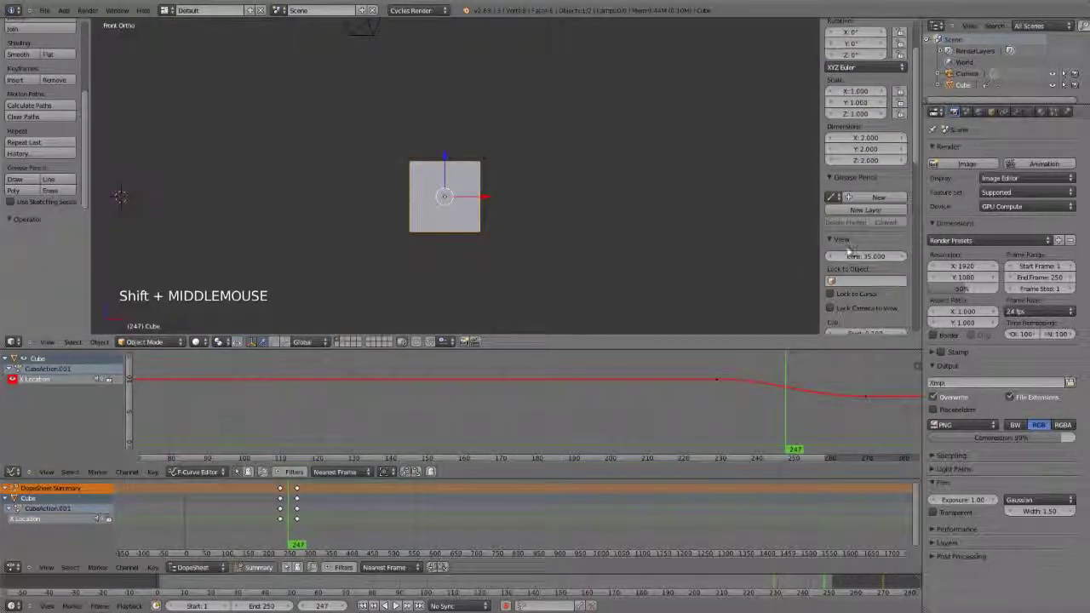
pyautogui.rightClick(832, 242)
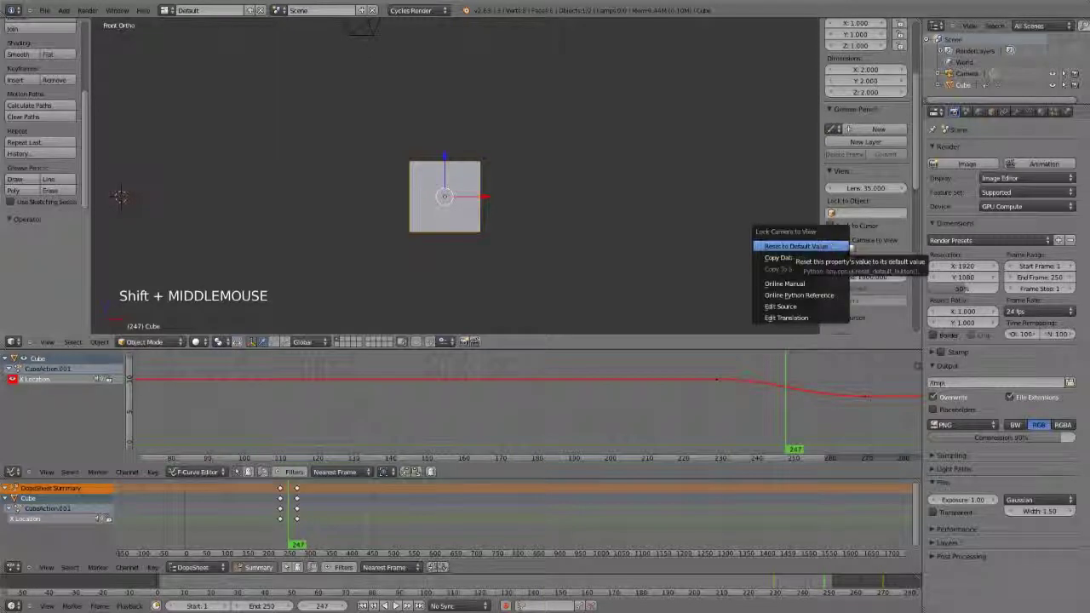
pyautogui.press('Escape')
pyautogui.rightClick(874, 267)
pyautogui.press('Escape')
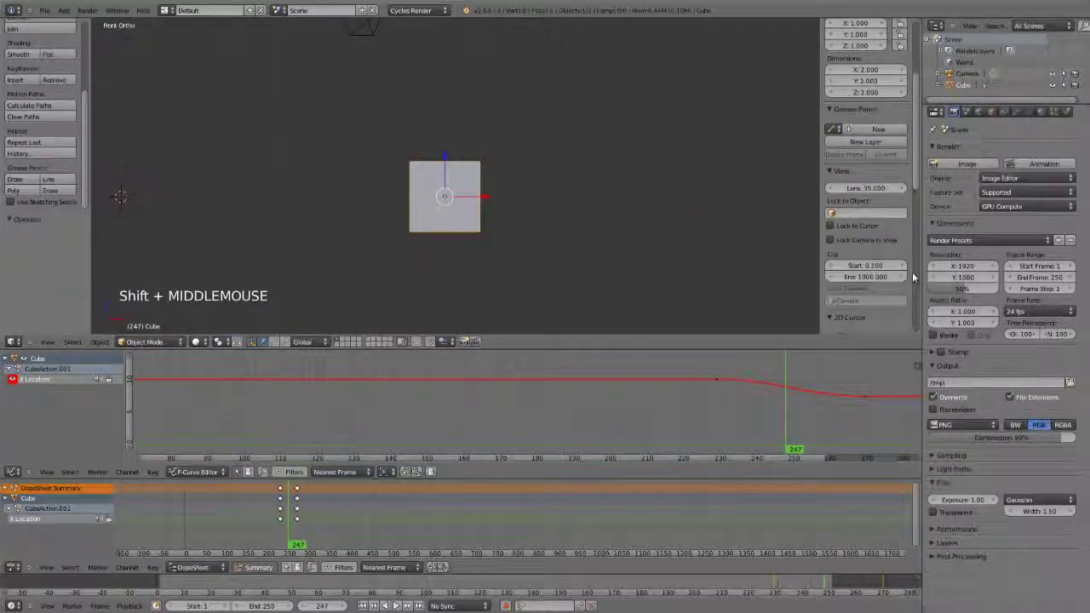